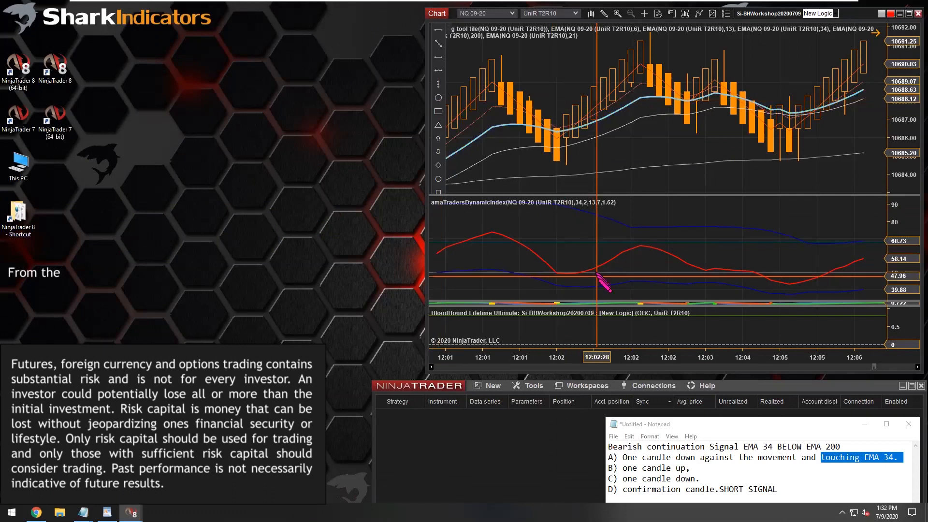
Step: Draw an ellipse around the rising TDI signal line and another around the rising blue EMA on the price chart
left_click(639, 247)
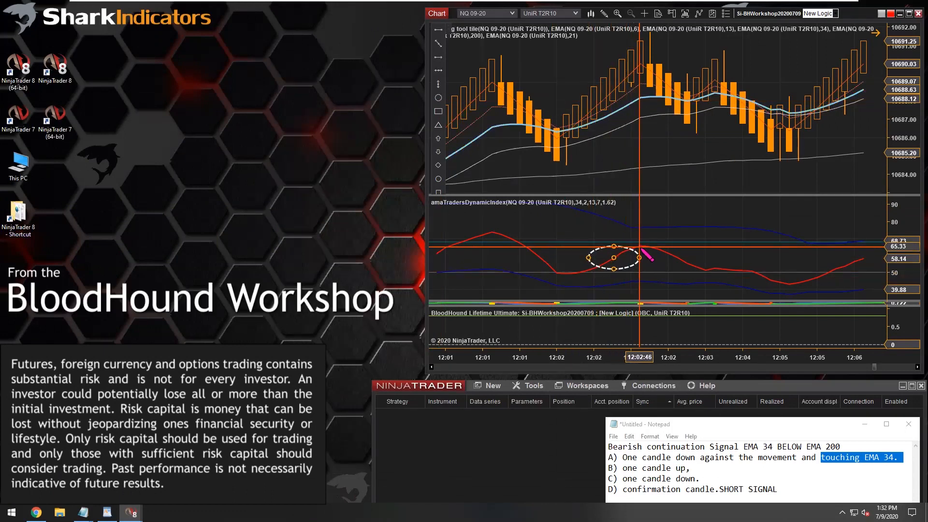
left_click(438, 98)
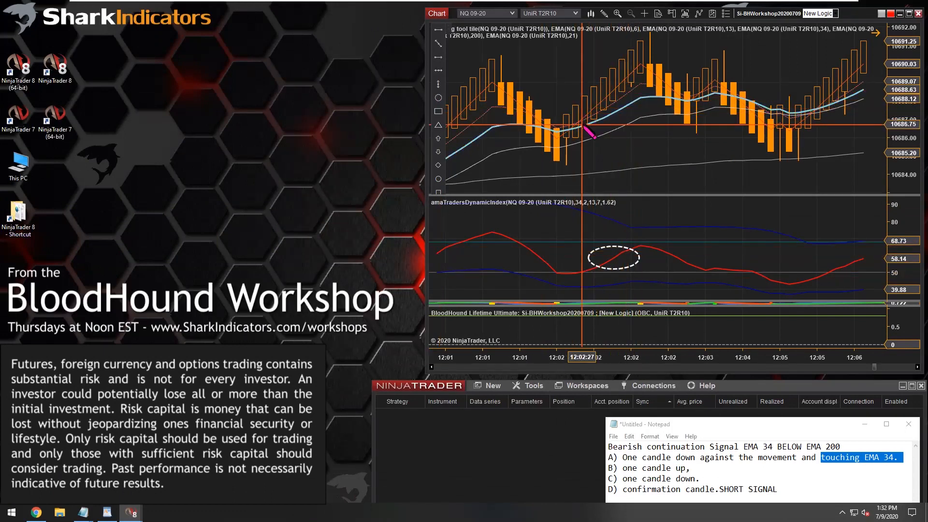
left_click(579, 126)
left_click(627, 108)
left_click(630, 107)
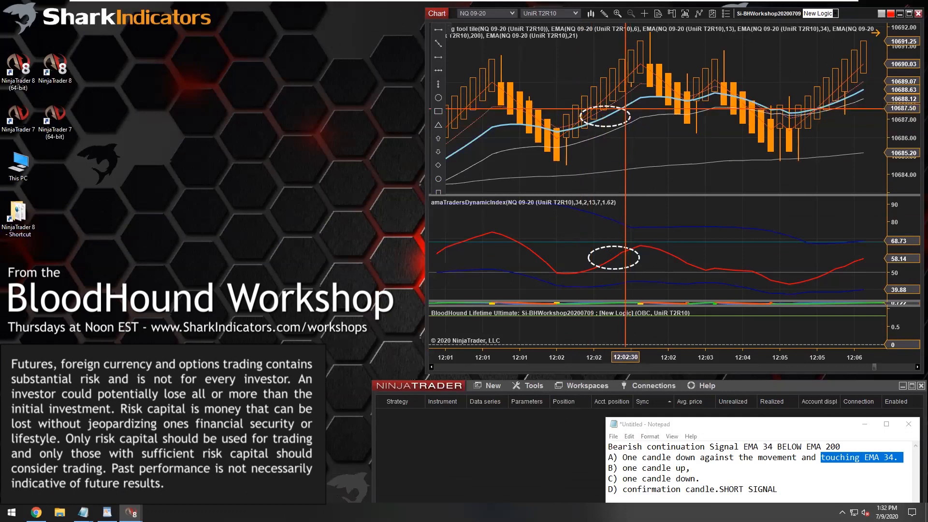
Step: Draw upward arrow lines along the circled EMA section and the circled TDI signal line section
left_click(438, 58)
left_click(580, 133)
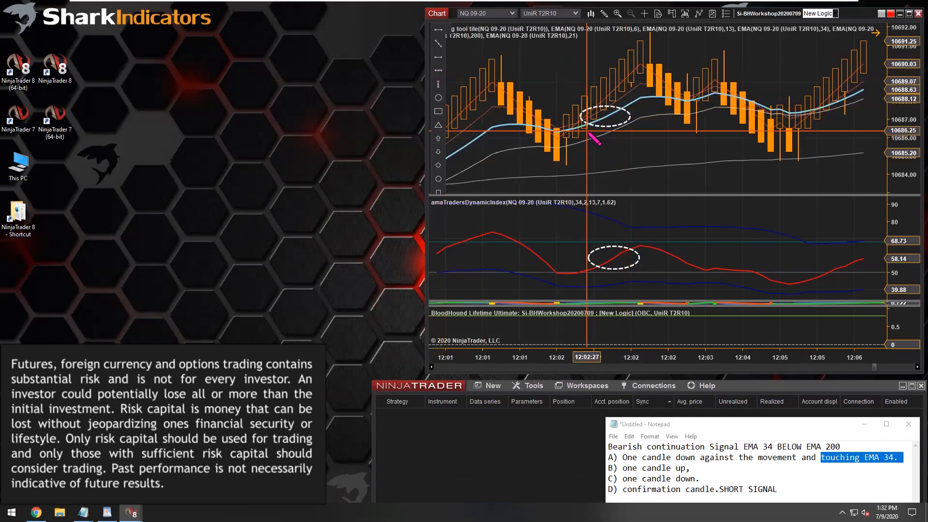
left_click(637, 105)
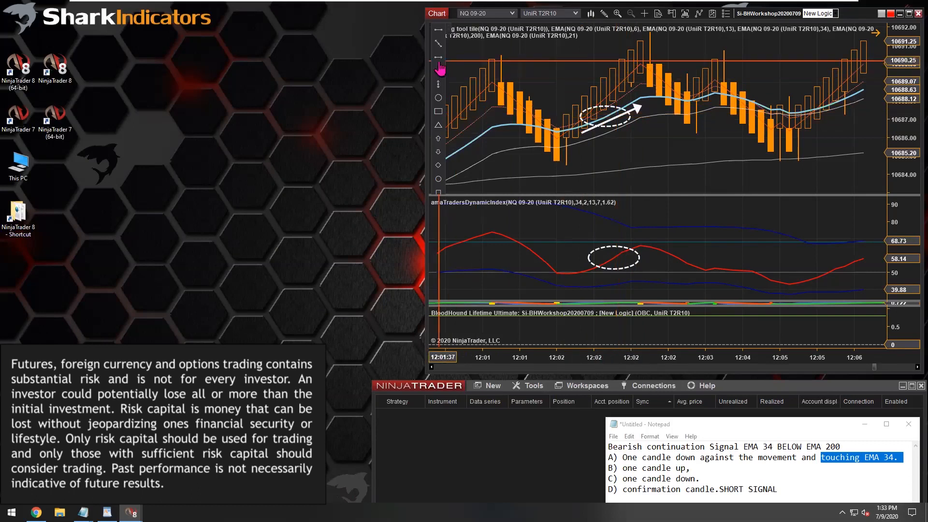
left_click(580, 265)
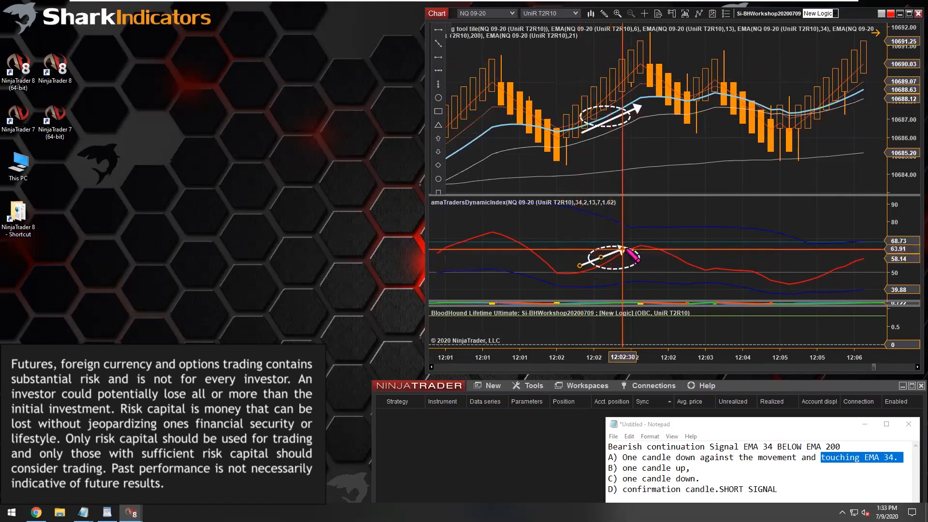
left_click(625, 246)
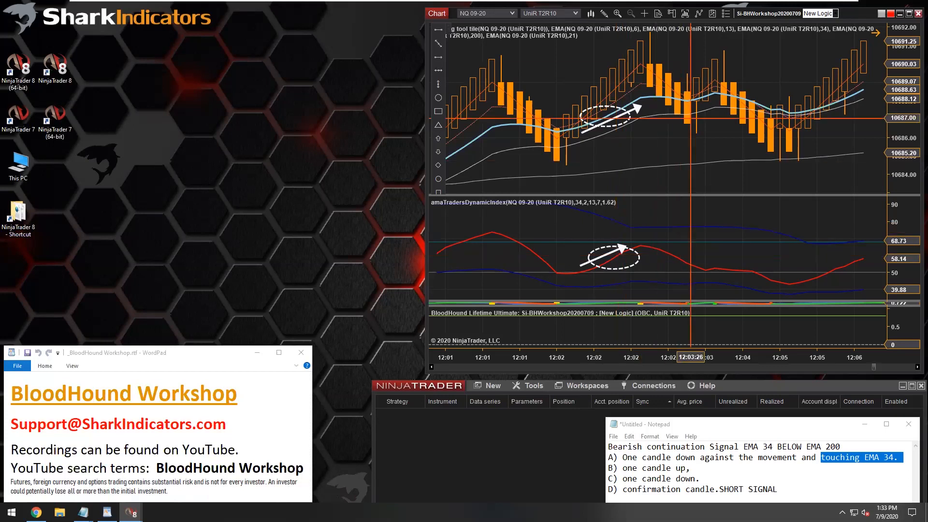
Step: Open the BloodHound template's logic and add an Indicator Slope solver named EMA21 Slope, connected to Result
left_click(769, 14)
left_click(59, 58)
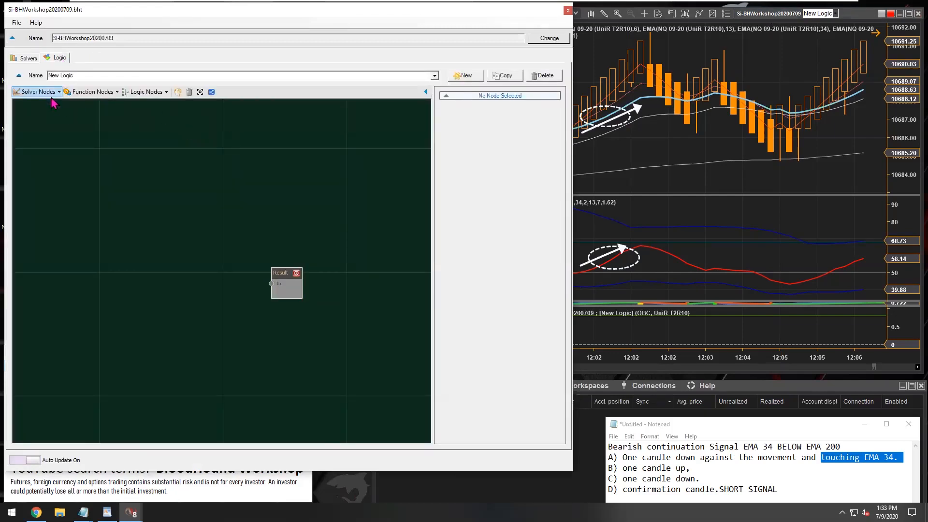
left_click(40, 92)
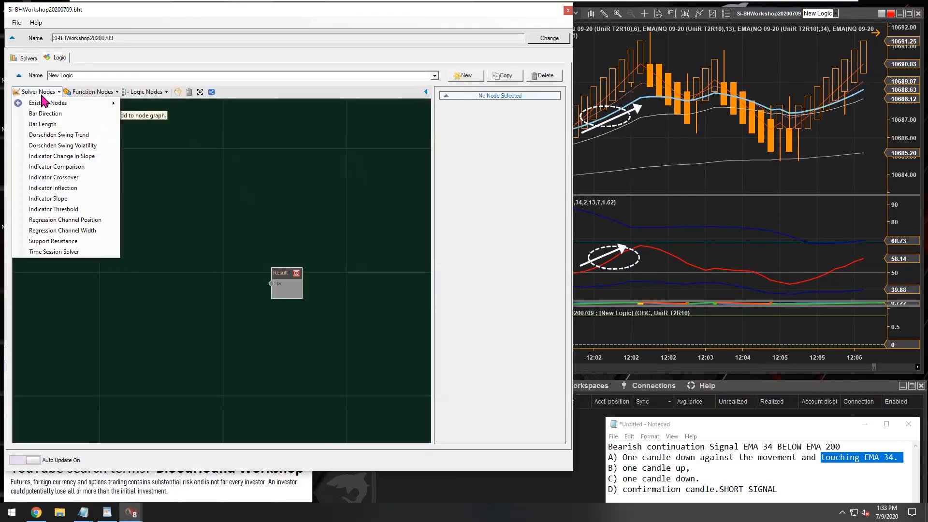
left_click(53, 199)
left_click_drag(228, 274, 174, 259)
left_click(513, 150)
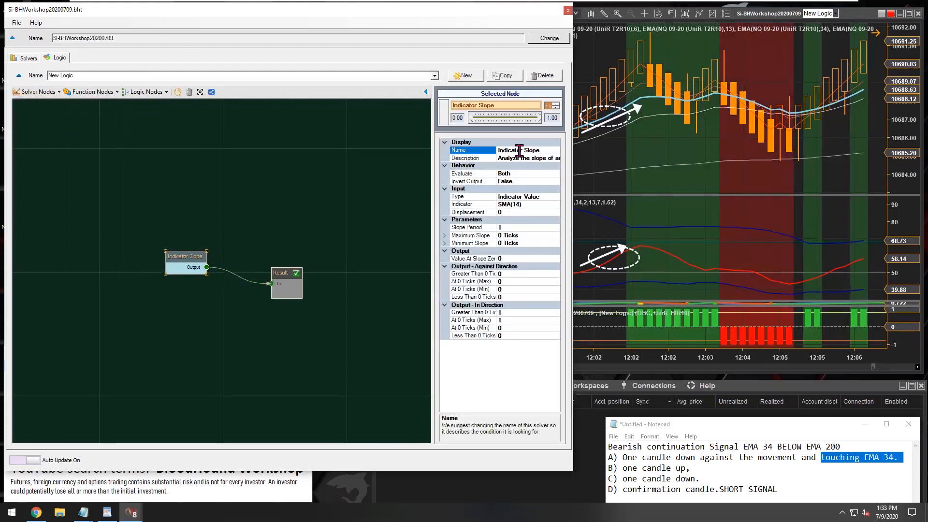
double_click(518, 150)
Step: Set the EMA21 Slope node's indicator to EMA with period 21 and check its signals against the chart's EMA line
left_click(462, 207)
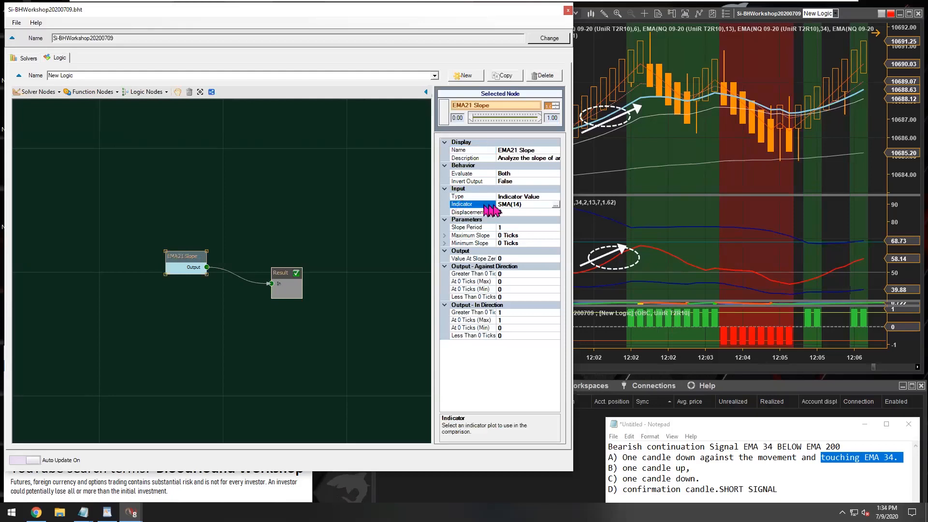
left_click(556, 204)
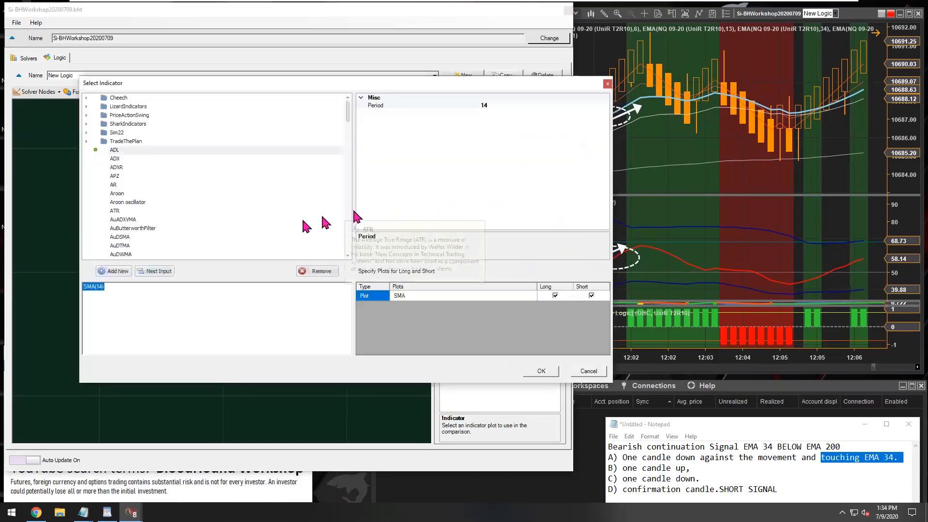
scroll(132, 242, "down", 5)
left_click(115, 231)
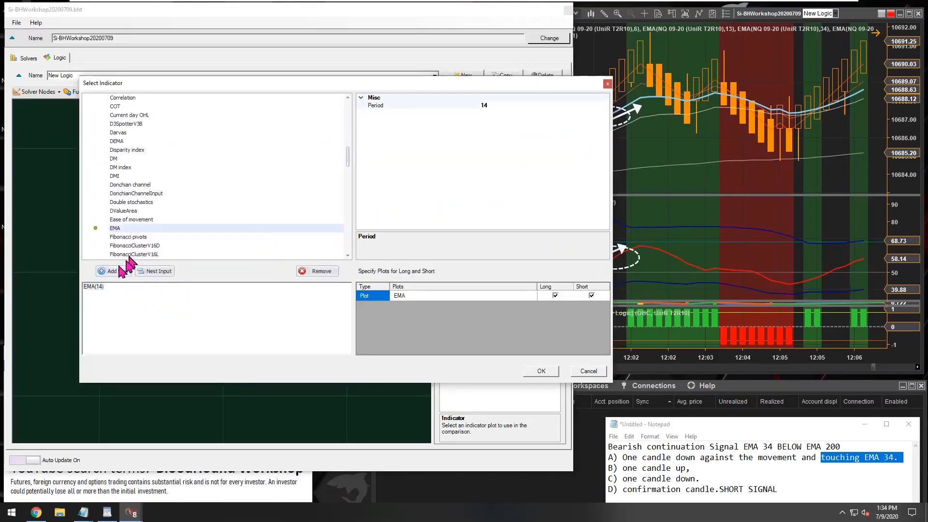
left_click(99, 286)
left_click(494, 105)
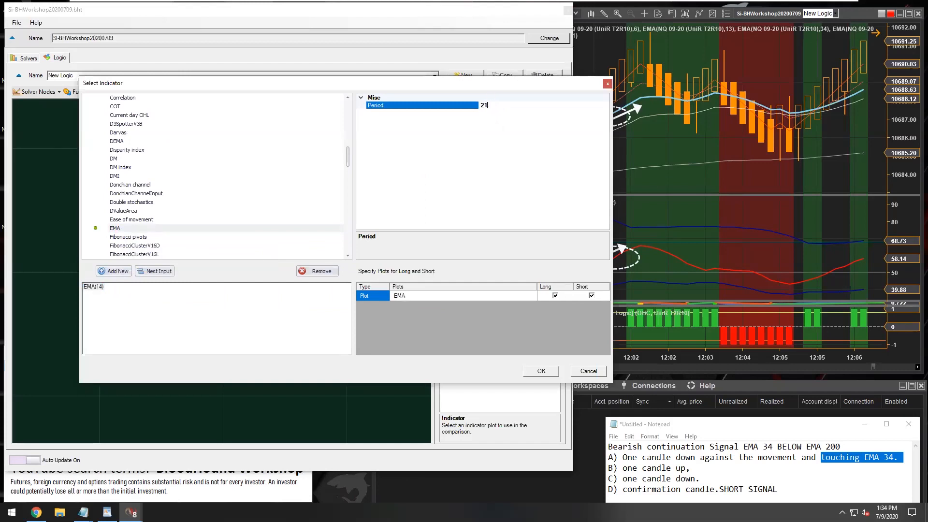
left_click(541, 371)
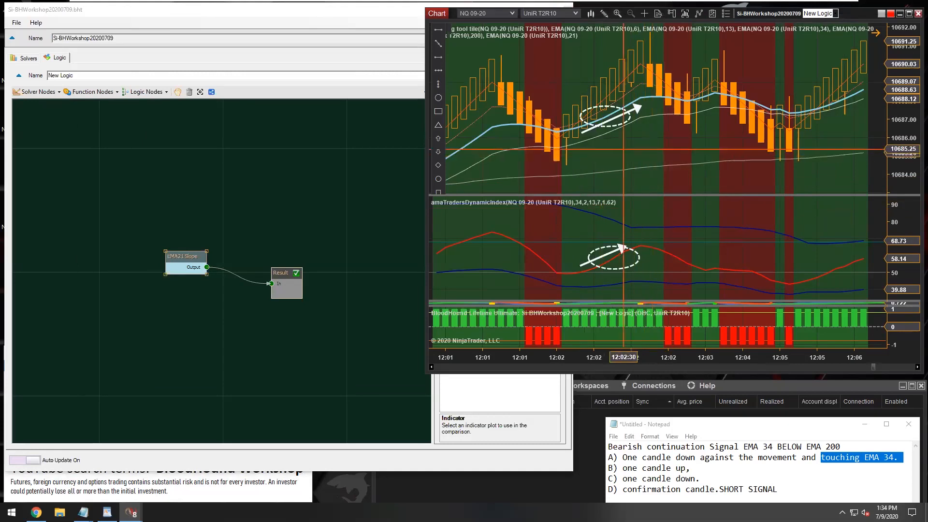
scroll(628, 145, "up", 3)
left_click(567, 111)
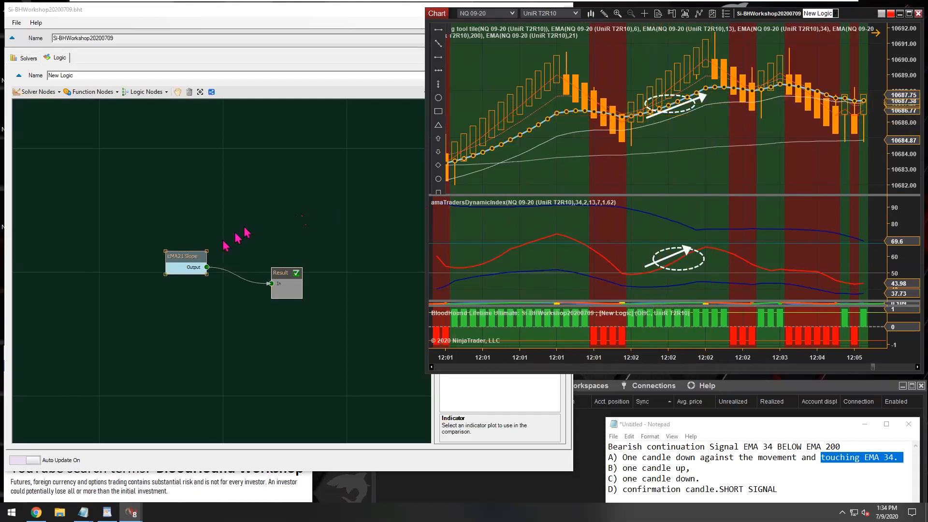
Step: Add a second Indicator Slope solver below EMA21 Slope and connect it to Result in place of the first node
left_click(177, 260)
scroll(235, 321, "up", 4)
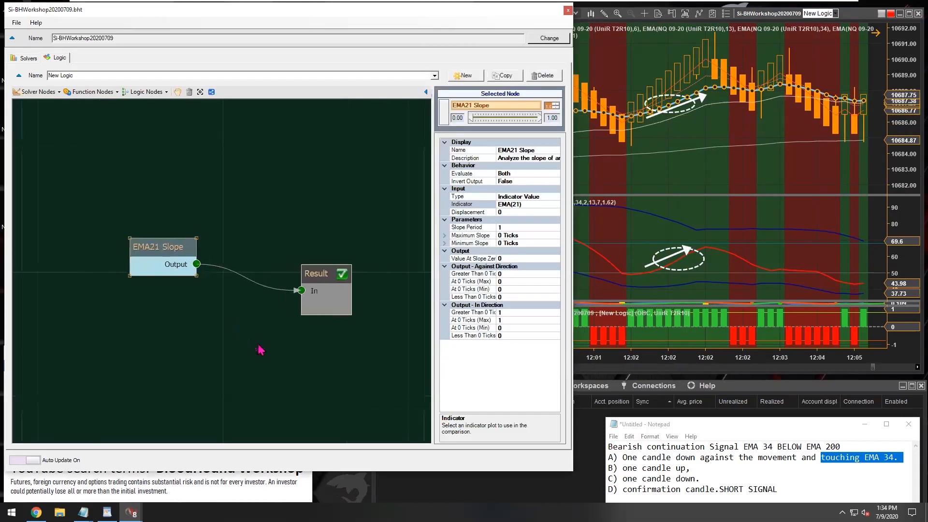
left_click(38, 91)
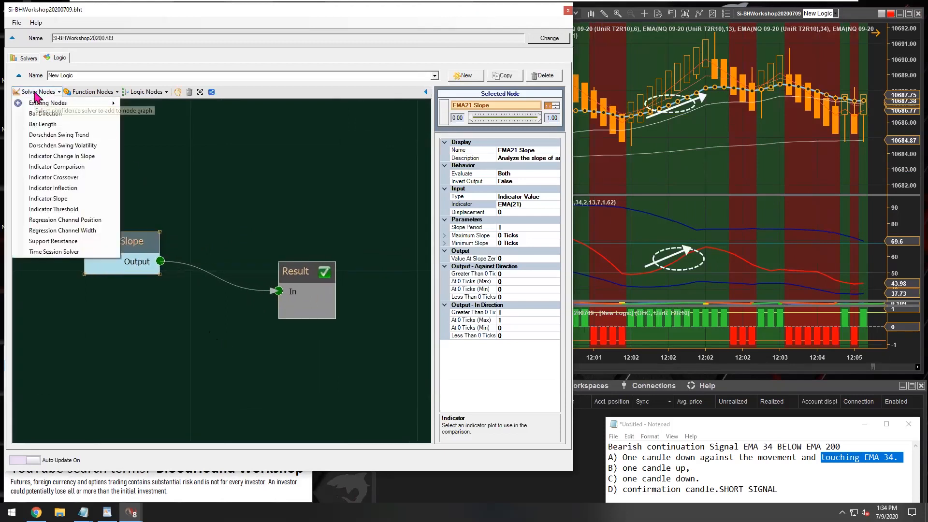
left_click(52, 198)
left_click(241, 277)
left_click_drag(240, 277, 104, 290)
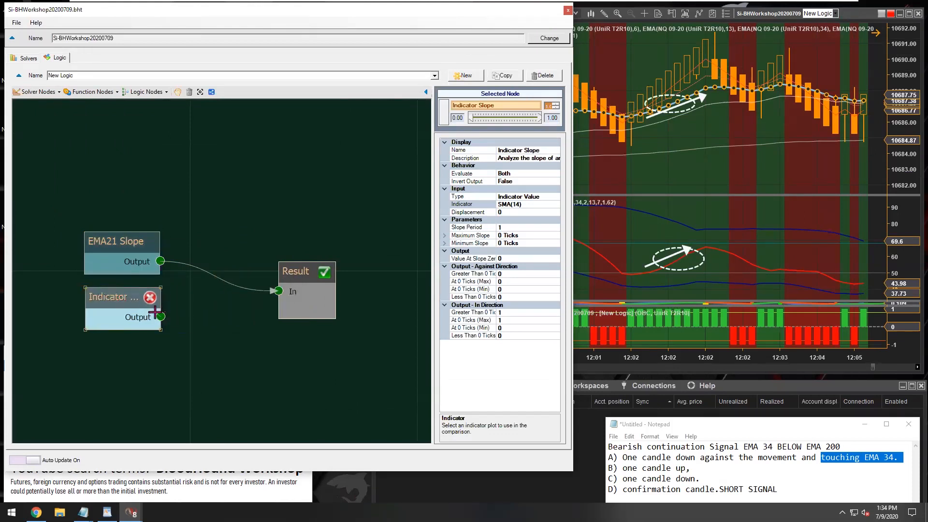
left_click_drag(154, 312, 278, 290)
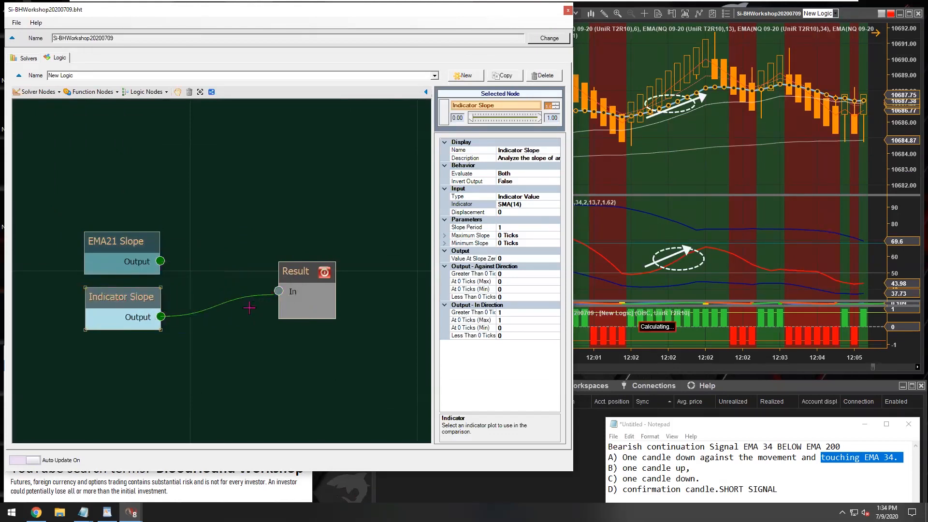
Step: Rename the new slope node as TDI Signal Line Slope and widen its properties area
left_click(520, 149)
left_click_drag(522, 150, 481, 157)
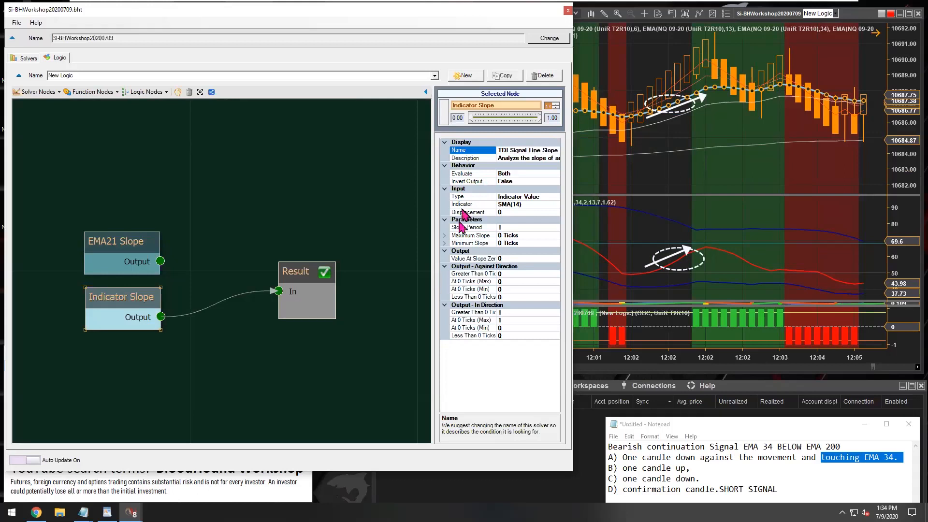
left_click_drag(432, 228, 406, 228)
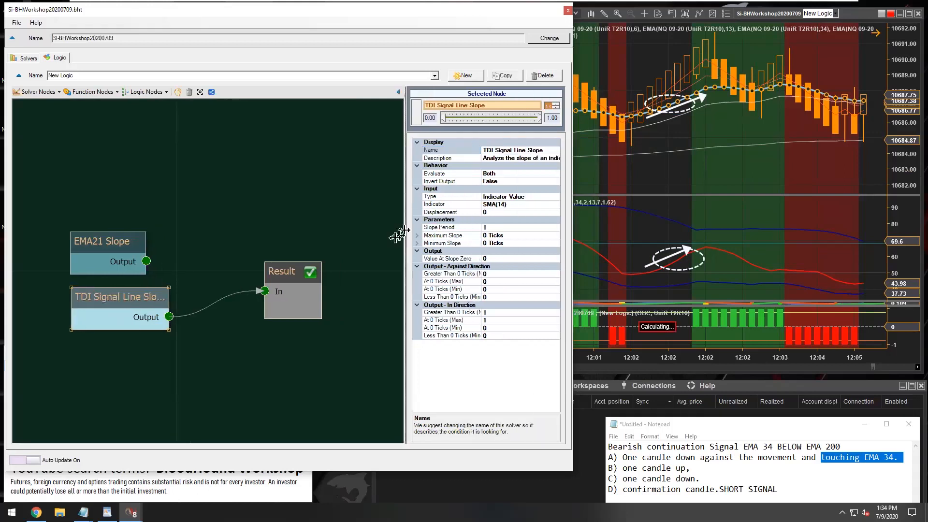
Step: Choose amaTradersDynamicIndex from the LizardIndicators group as the indicator for the TDI Signal Line Slope node
left_click(440, 205)
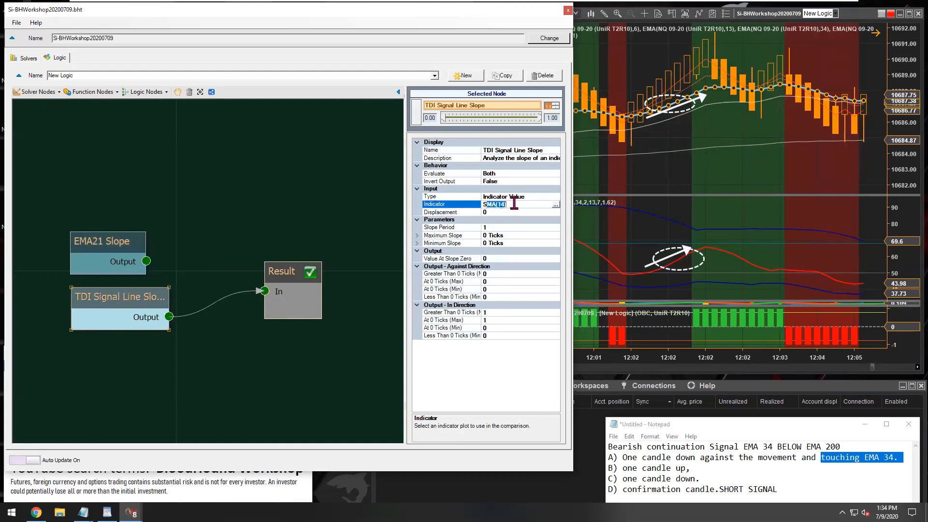
left_click(555, 204)
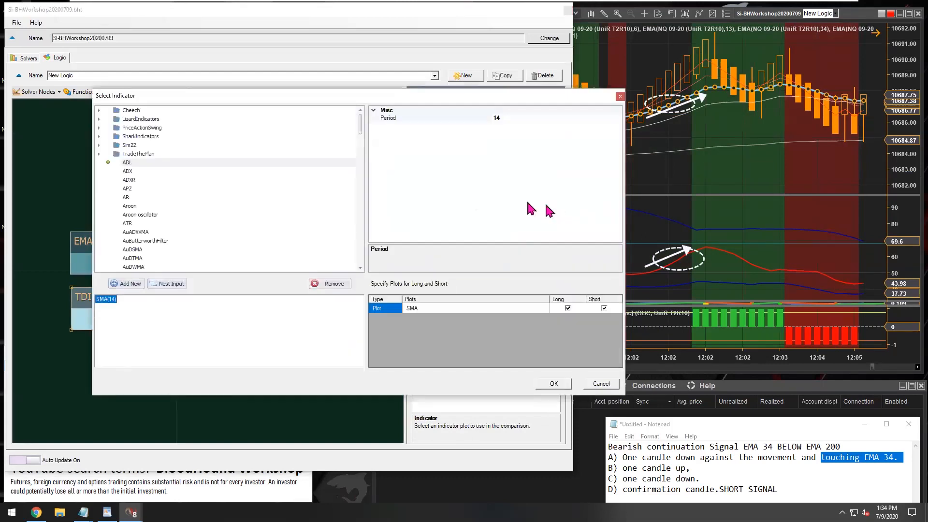
left_click(150, 123)
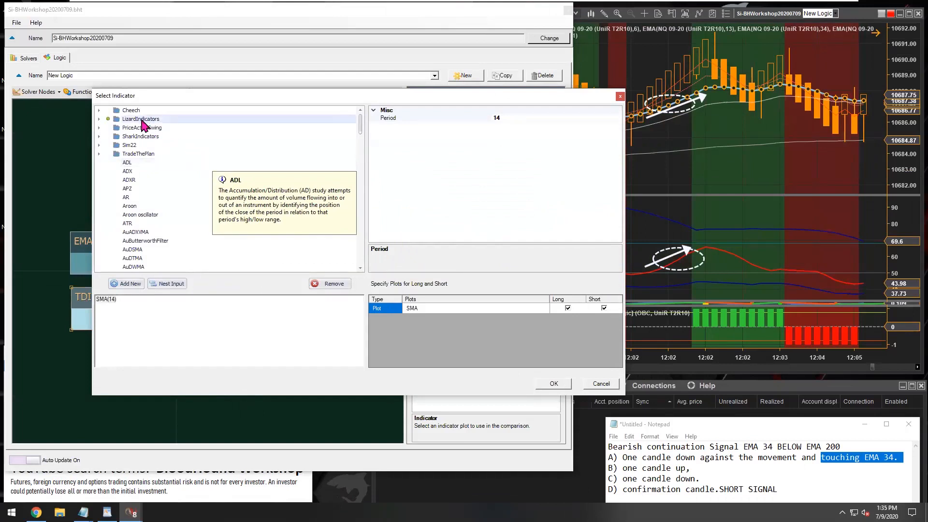
double_click(150, 126)
scroll(183, 252, "down", 10)
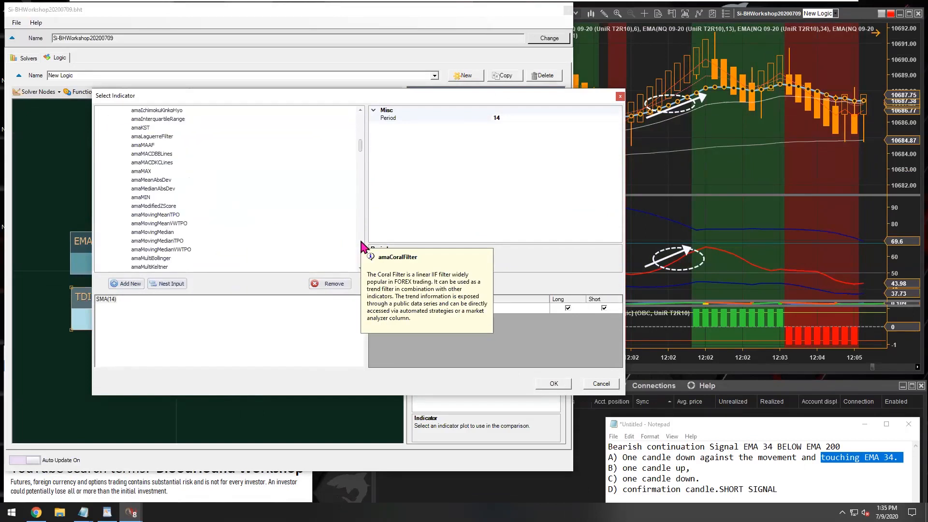
scroll(176, 232, "up", 2)
left_click(168, 207)
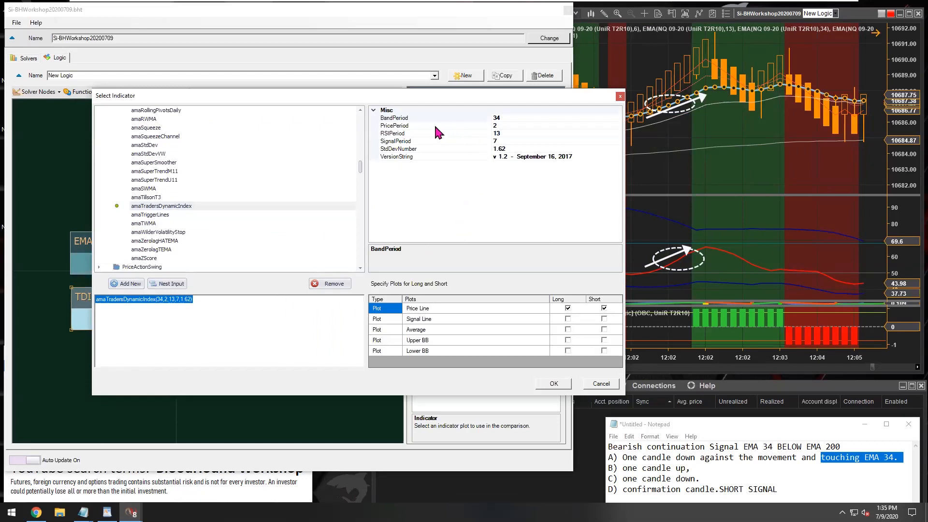
Step: Review the index's period settings, assign the Signal Line plot to both long and short, and apply it to the chart
left_click(407, 119)
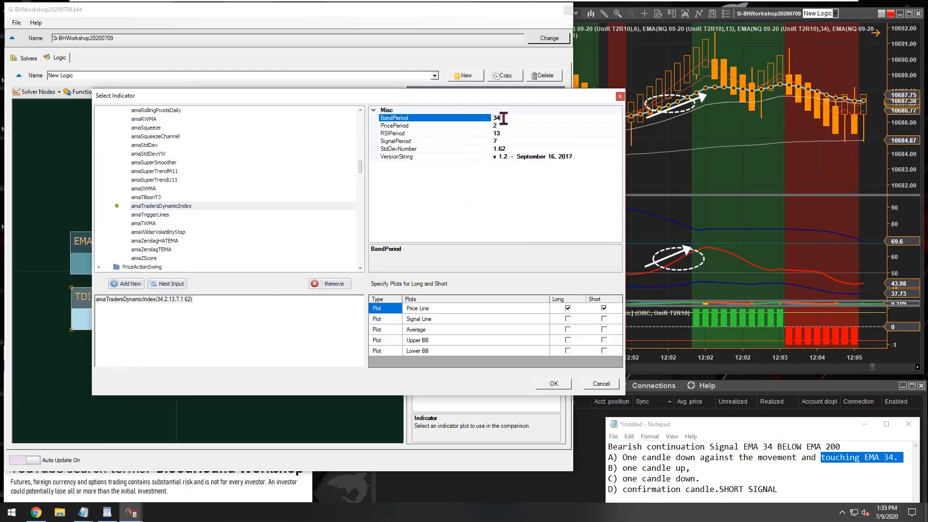
left_click(504, 126)
left_click(504, 133)
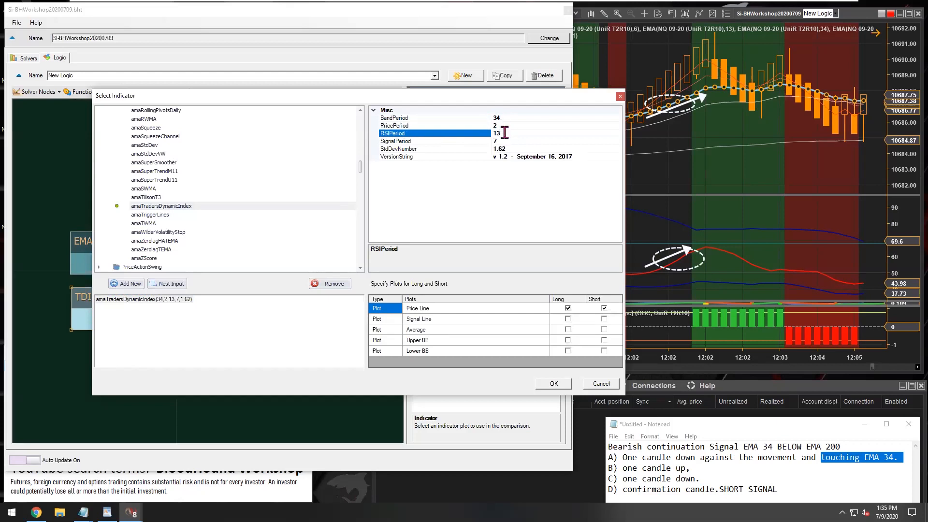
left_click(511, 141)
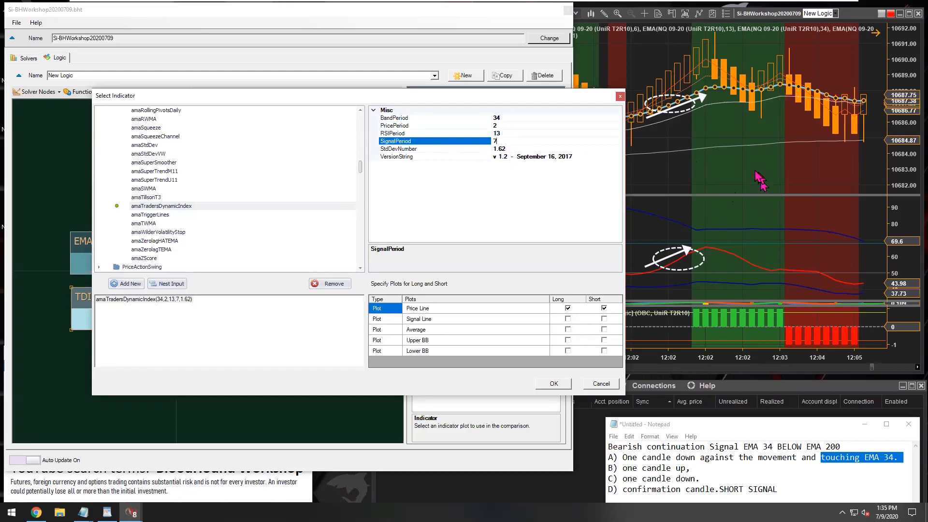
left_click(418, 319)
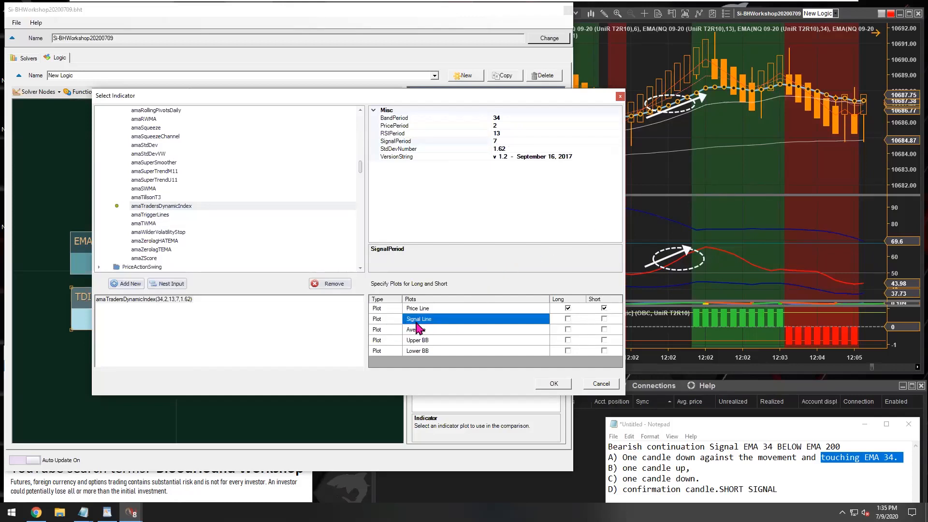
left_click(568, 319)
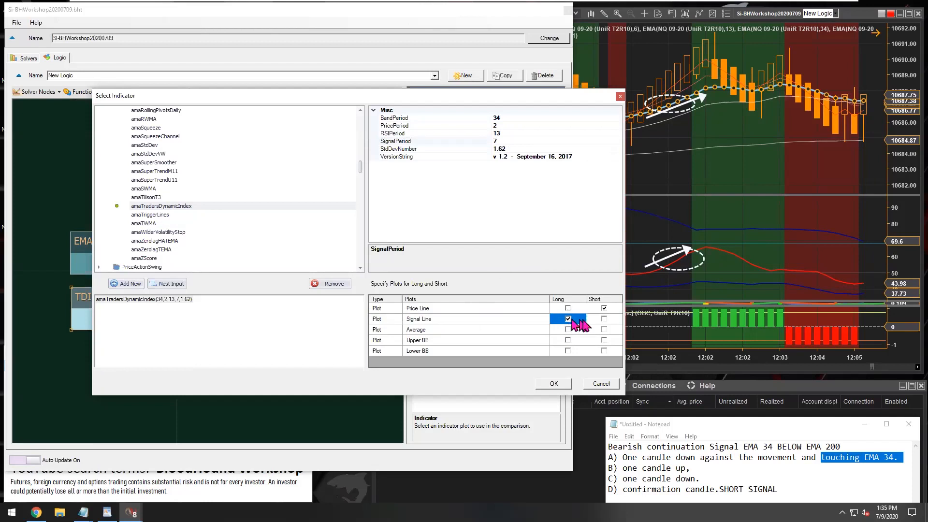
left_click(603, 319)
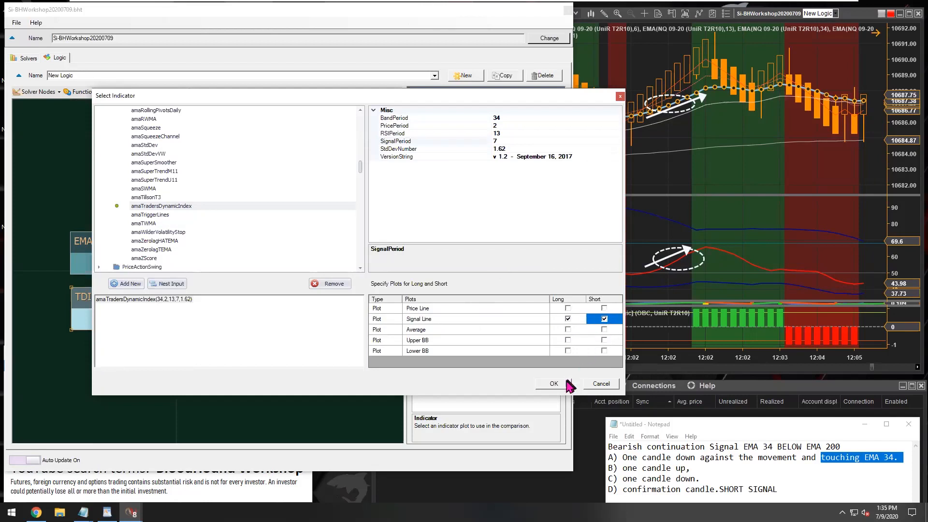
left_click(553, 384)
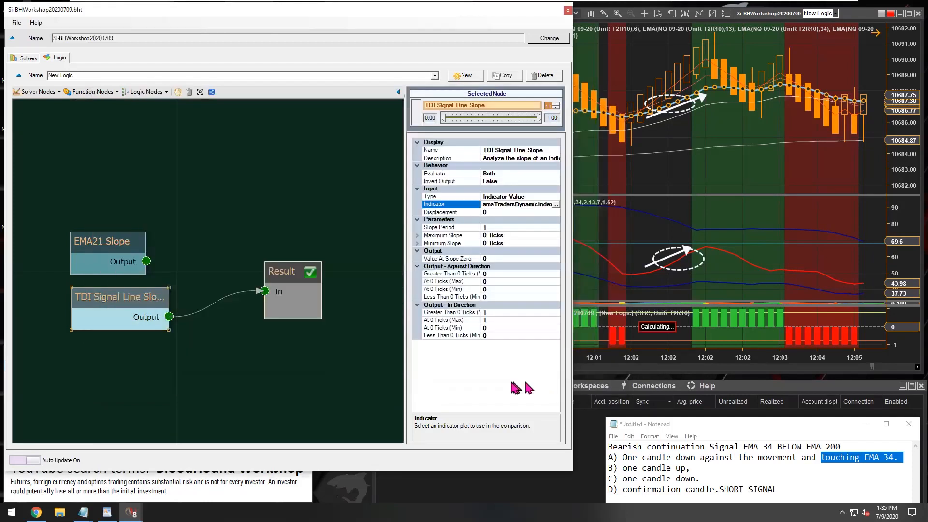
left_click(685, 220)
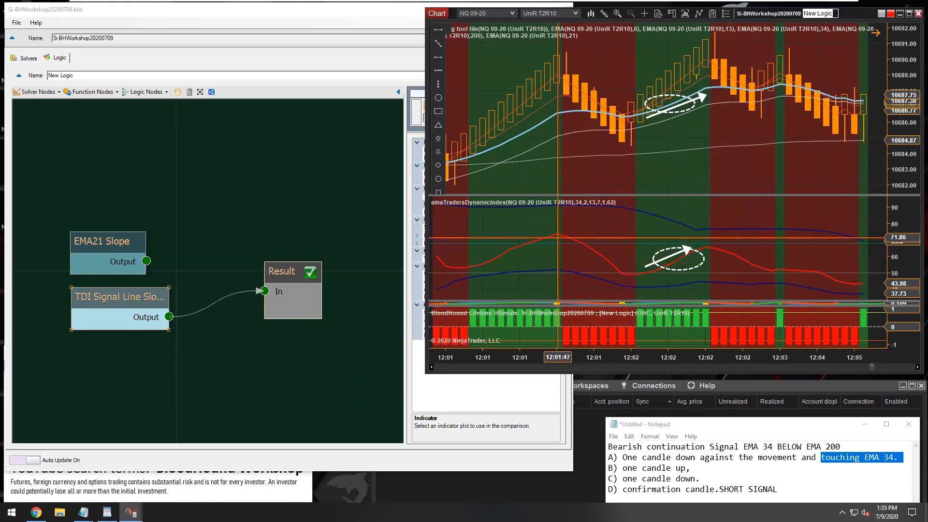
Step: Delete the dashed ellipses around the two arrows on the price and TDI chart panels
left_click(473, 266)
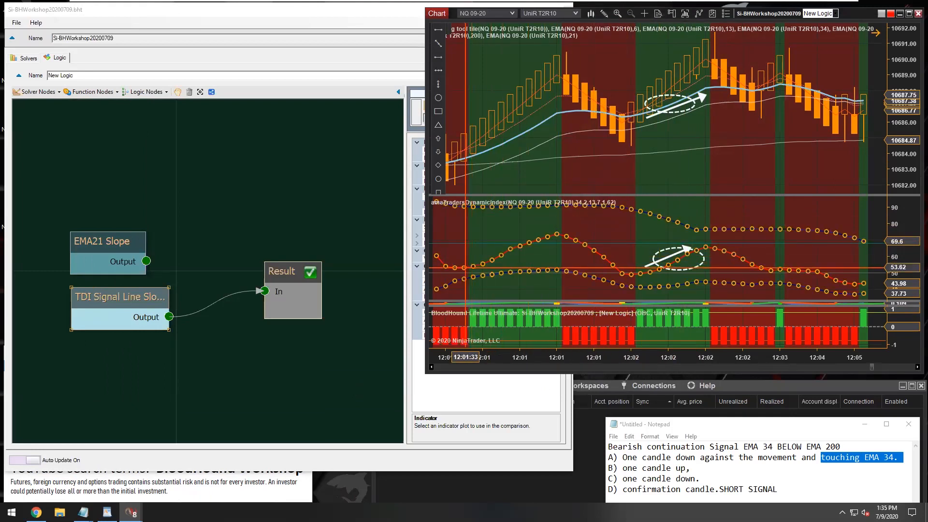
left_click(532, 240)
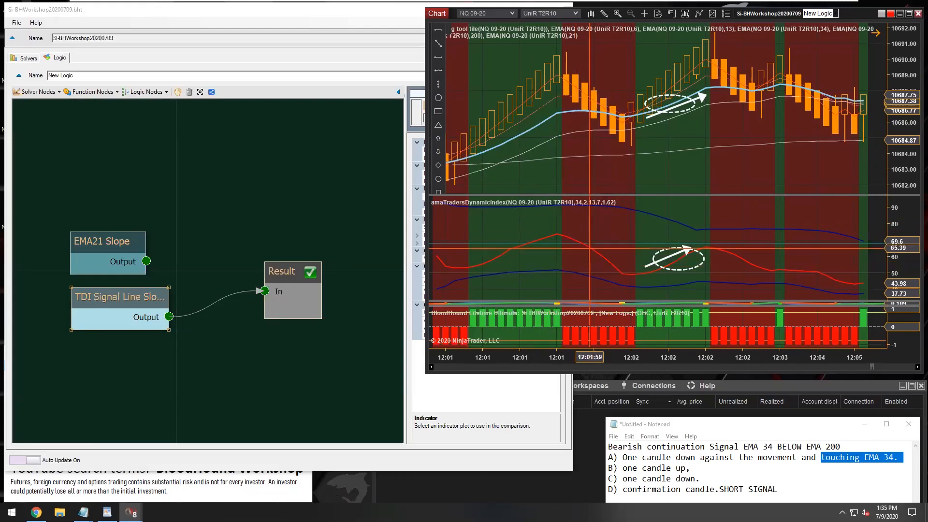
left_click(662, 250)
key("Delete")
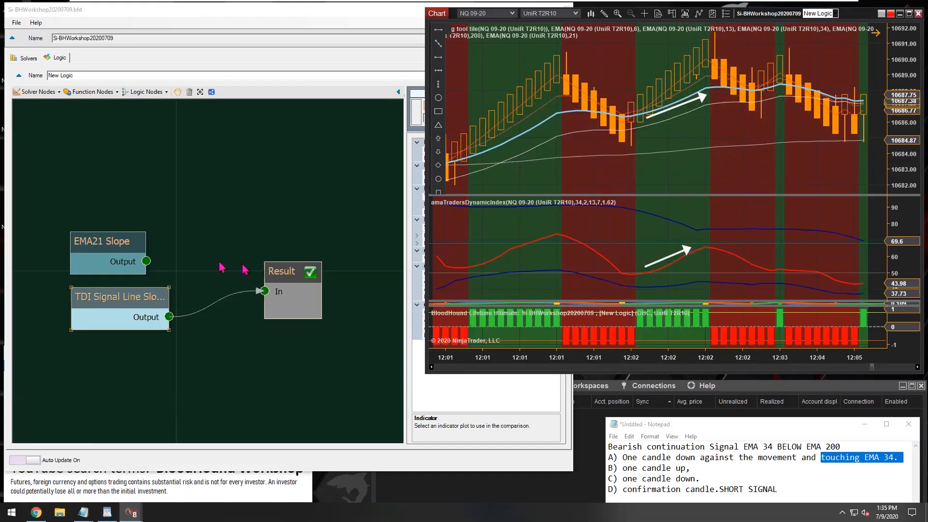
Step: Rearrange the two slope nodes and insert an And node between EMA21 Slope and Result, with both connected to it
left_click_drag(104, 300, 67, 303)
left_click_drag(104, 242, 88, 248)
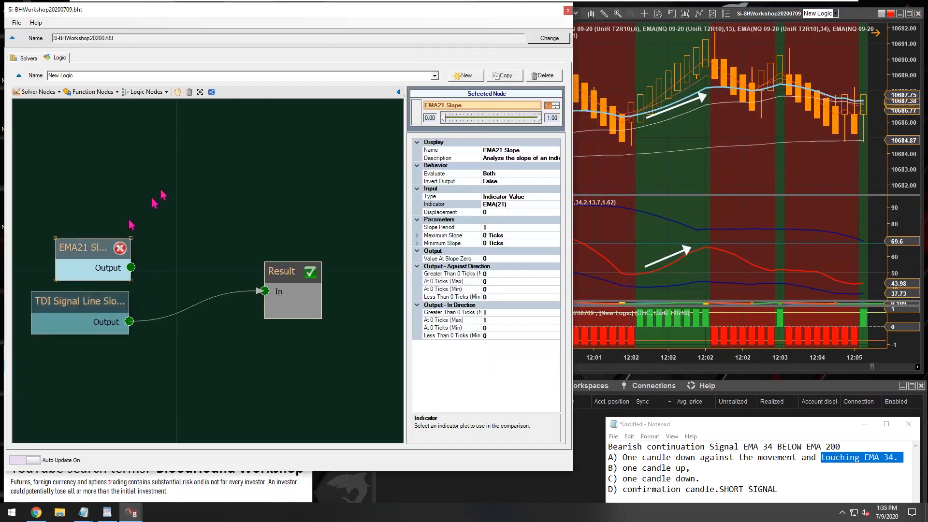
left_click(145, 92)
left_click(156, 124)
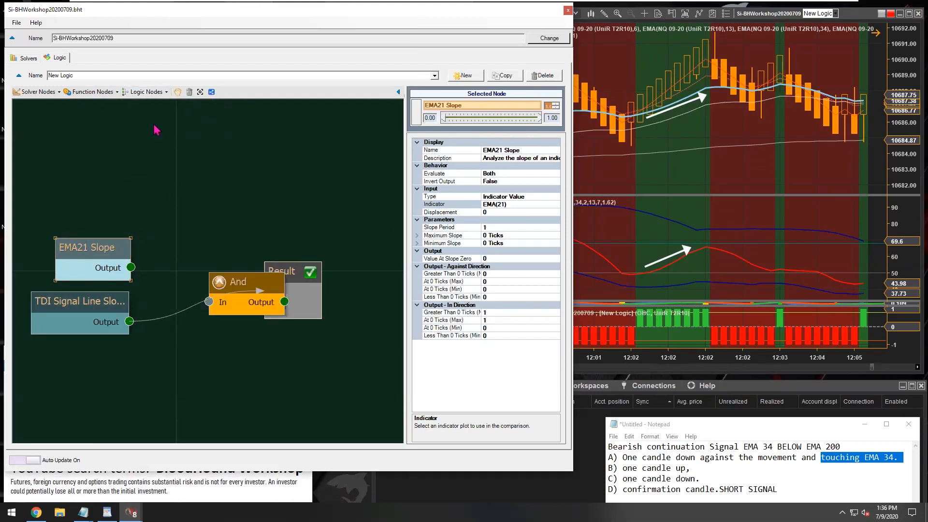
left_click_drag(227, 283, 265, 291)
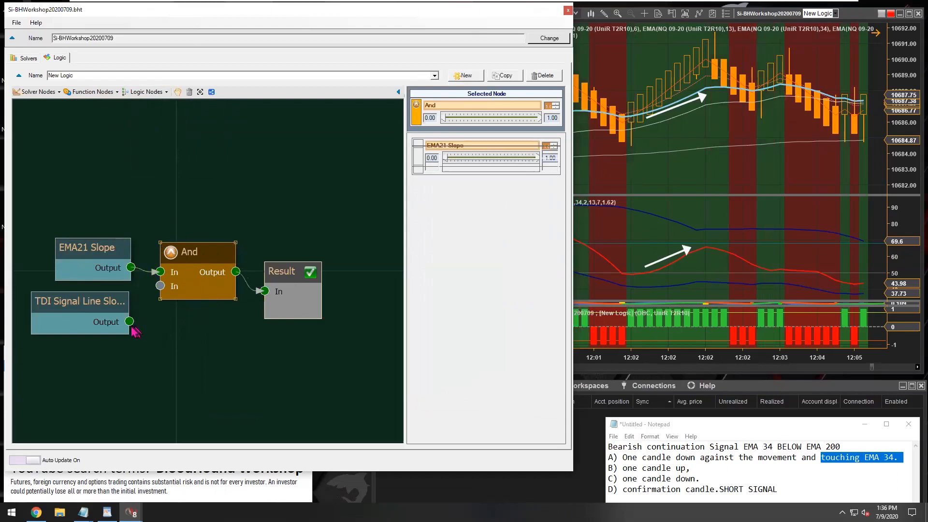
Step: Draw a rectangle around the TDI signal line's downturn just after its second peak on the chart
left_click(723, 218)
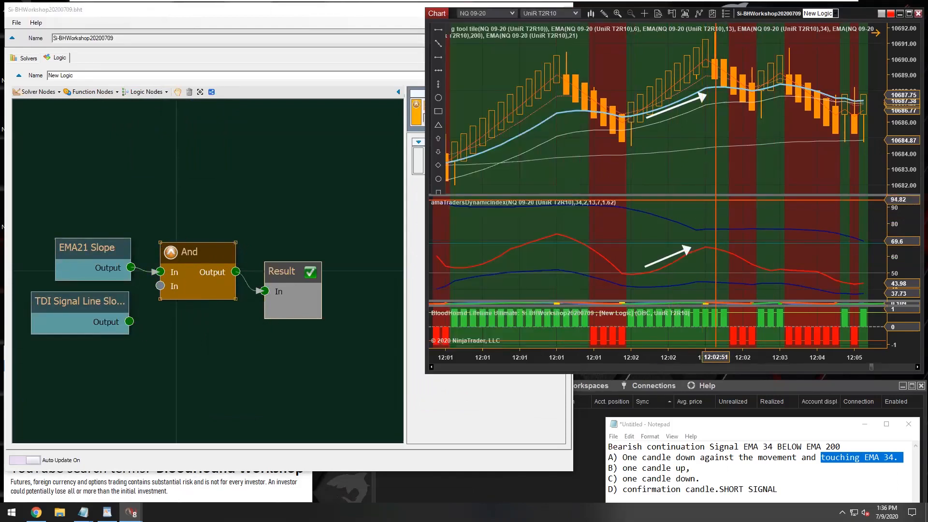
left_click(438, 126)
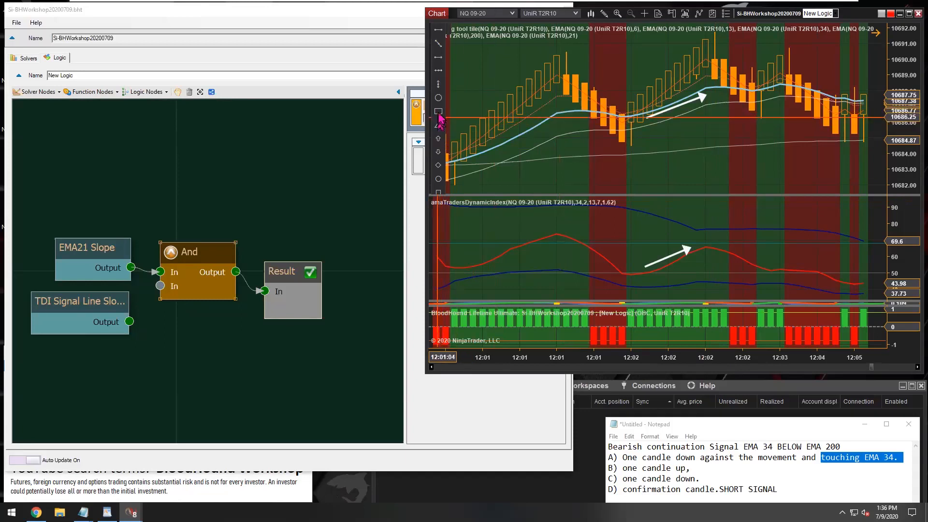
left_click(707, 240)
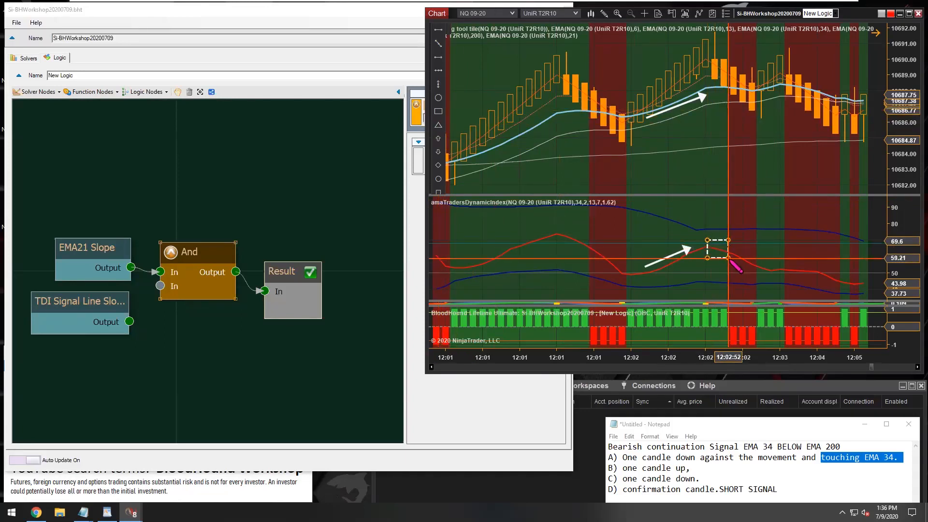
left_click(728, 259)
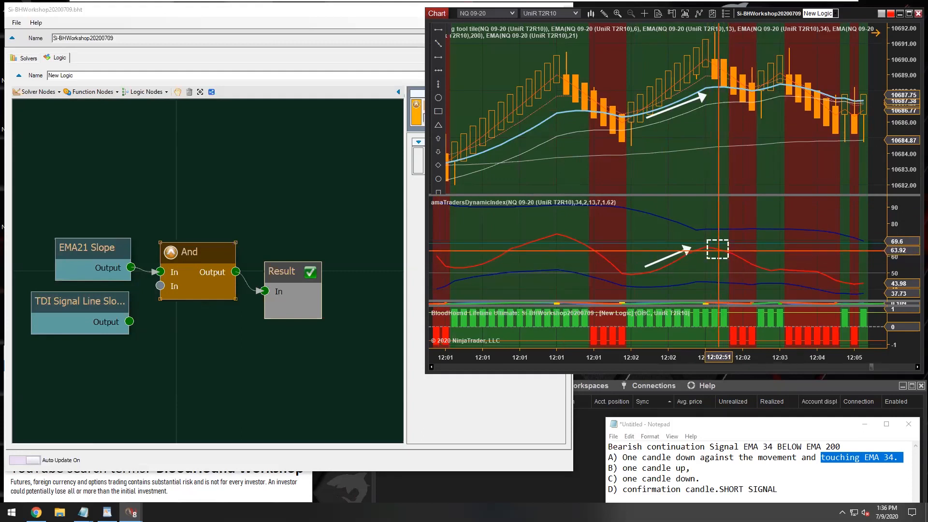
left_click(673, 104)
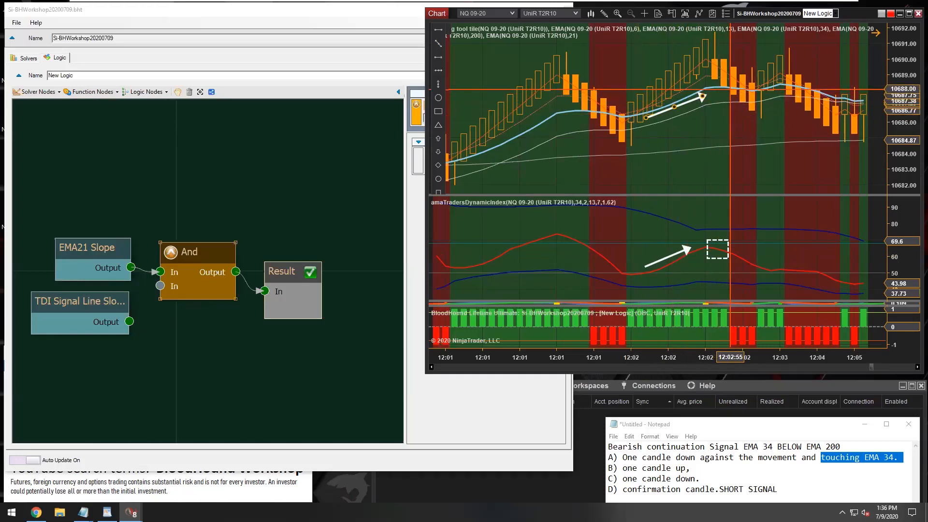
Step: Adjust the positions of the EMA21 Slope, And and Result nodes to tidy the logic graph
left_click_drag(123, 245, 71, 243)
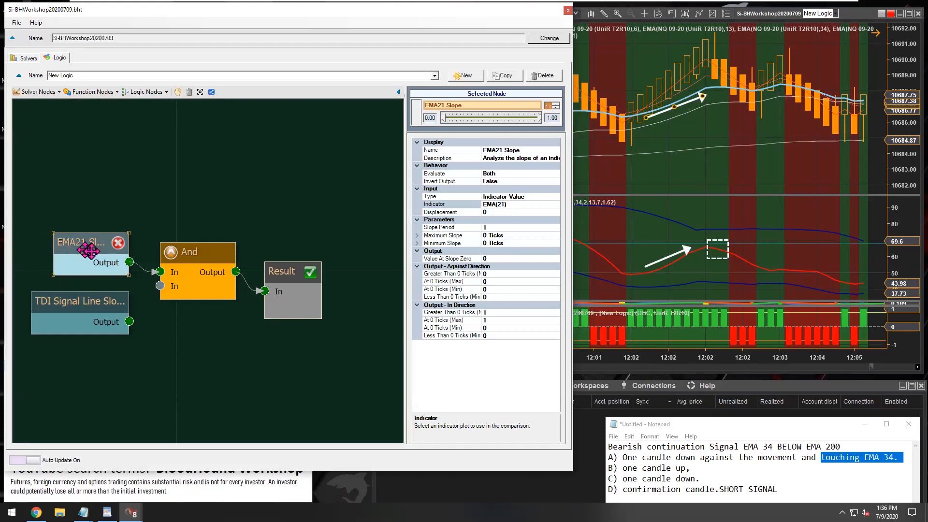
left_click(177, 260)
left_click_drag(188, 255, 192, 258)
left_click_drag(287, 274, 292, 270)
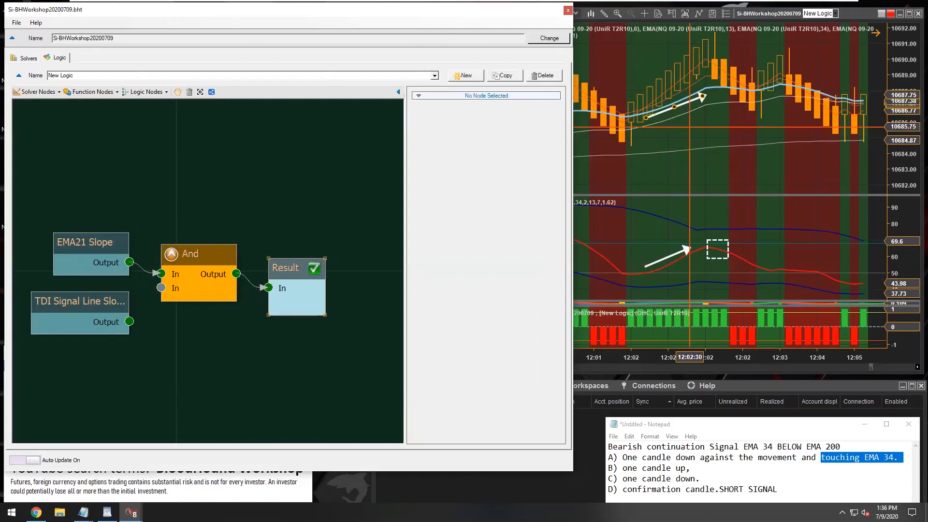
Step: Draw a second rectangle around the TDI signal line's downturn after its first peak
left_click(647, 119)
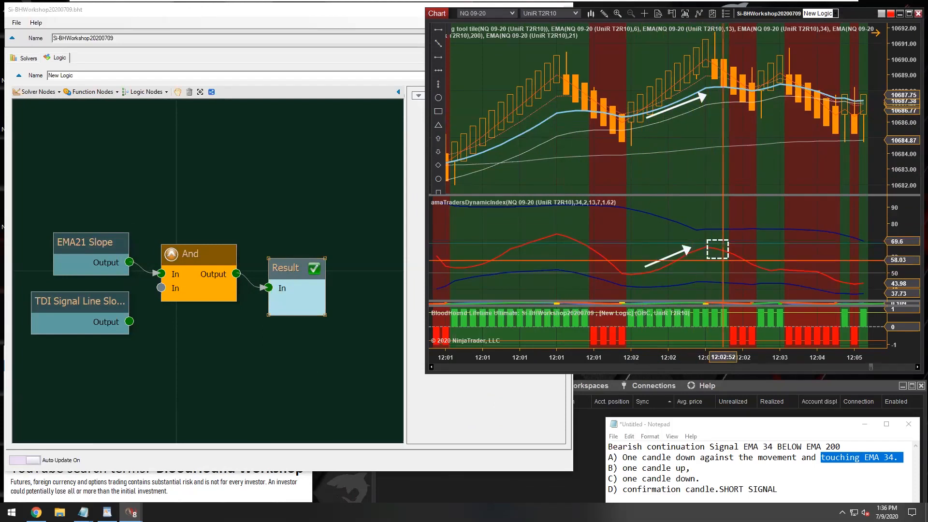
left_click(439, 112)
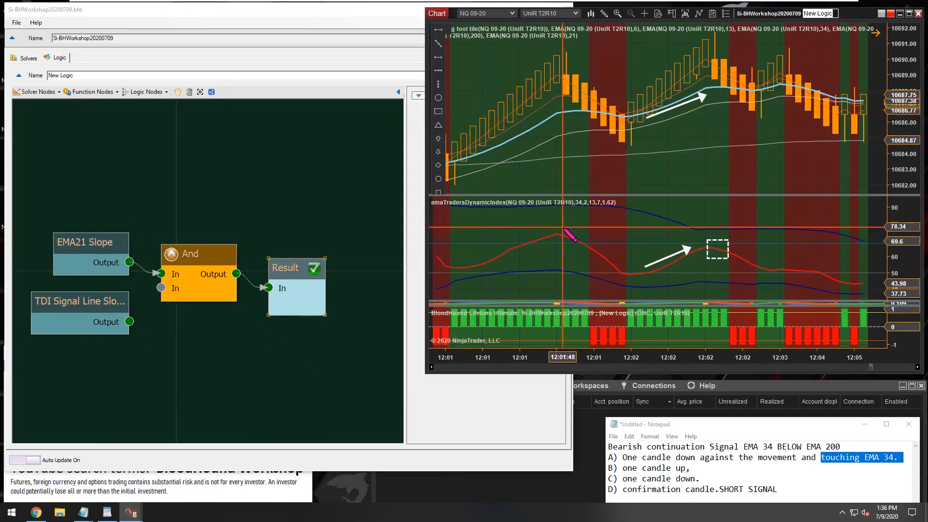
left_click_drag(561, 226, 589, 252)
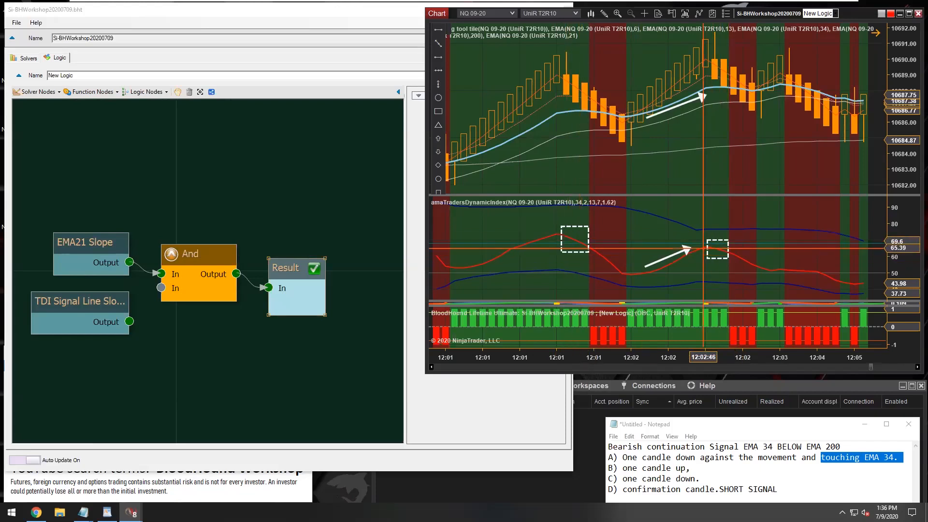
Step: Connect the TDI Signal Line Slope output to the And node's second input and check the signals on the chart
left_click_drag(127, 321, 161, 288)
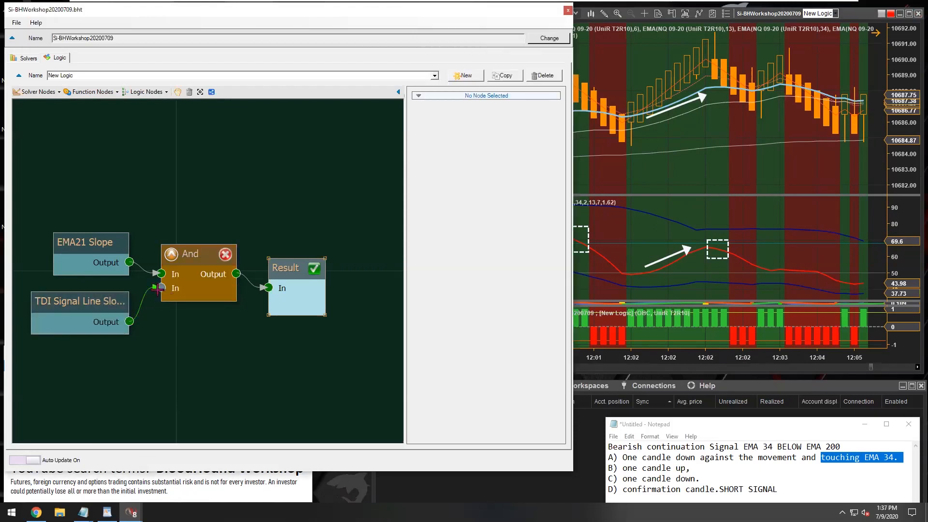
left_click_drag(158, 289, 159, 288)
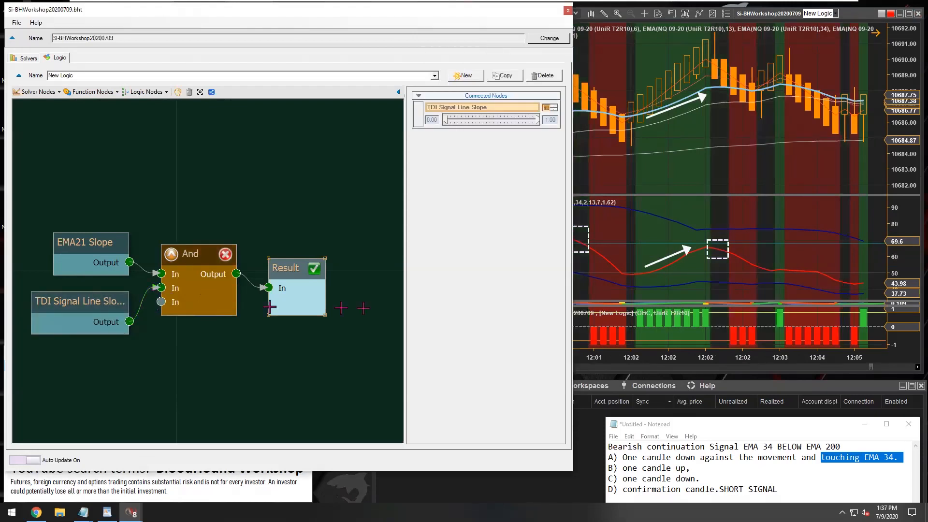
left_click(628, 237)
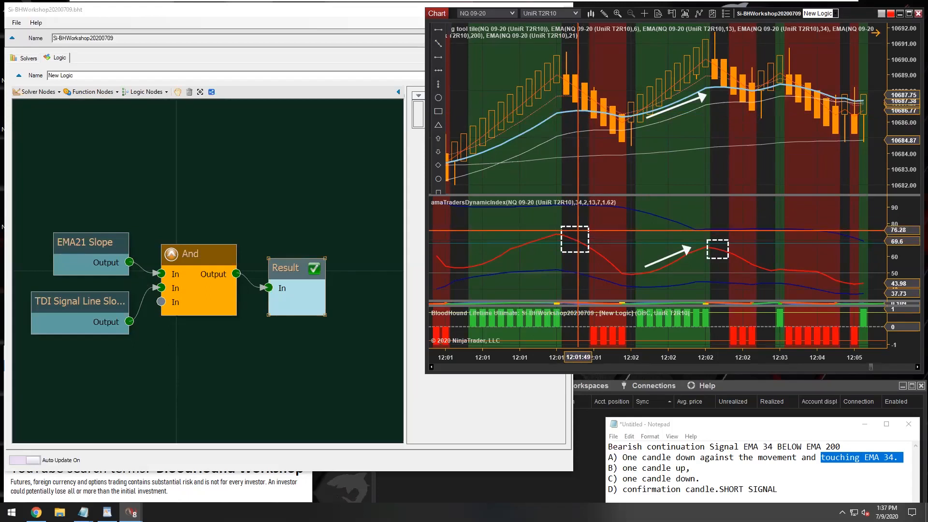
Step: Move the two slope nodes and the And node higher together, and place Result farther away from them
left_click_drag(199, 329, 84, 253)
left_click_drag(188, 252, 185, 218)
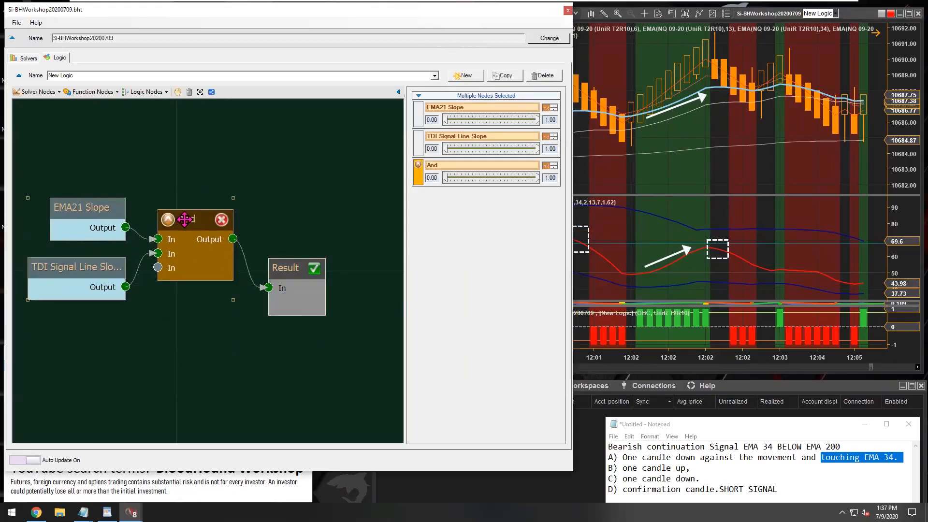
left_click_drag(272, 266, 320, 244)
mouse_move(189, 220)
left_mouse_down()
mouse_move(207, 220)
mouse_move(187, 218)
left_mouse_up()
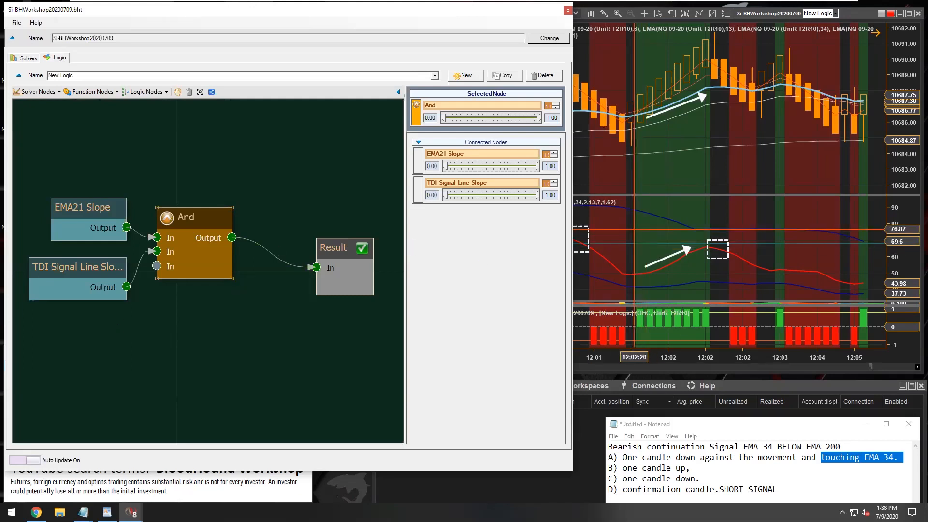
Step: Enlarge the TDI panel on the chart and place a green up arrow inside the rectangle at the first peak
left_click(633, 230)
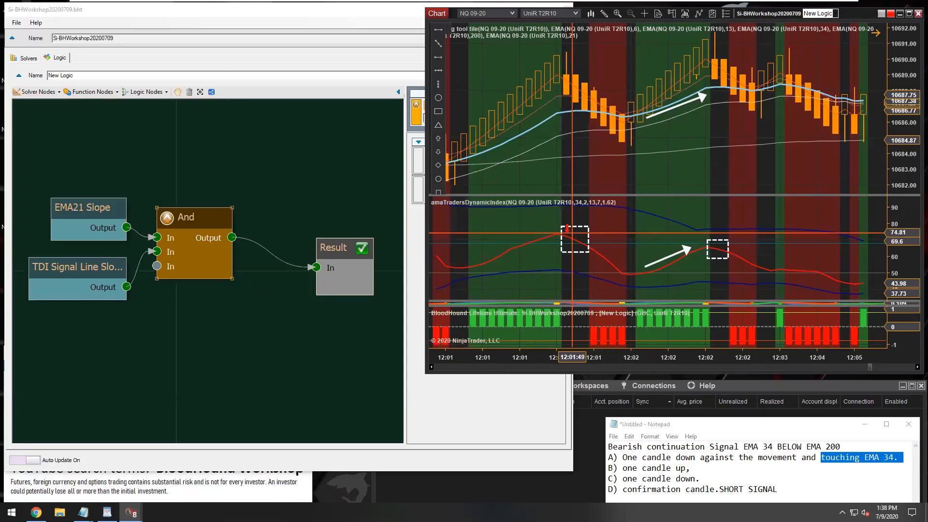
left_click_drag(572, 196, 571, 170)
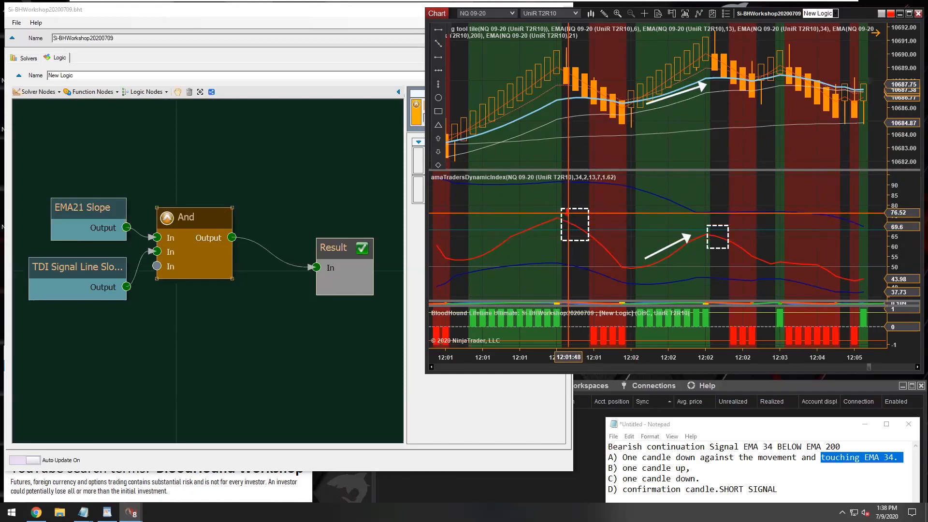
left_click(439, 94)
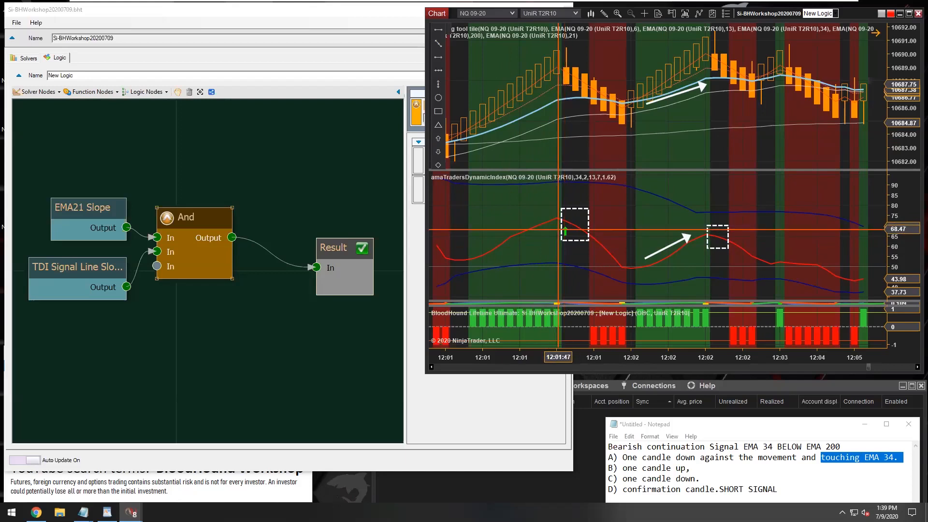
Step: Spread the slope and And nodes further apart from Result to make room for another node between them
left_click_drag(198, 326, 95, 208)
left_click_drag(215, 218, 190, 217)
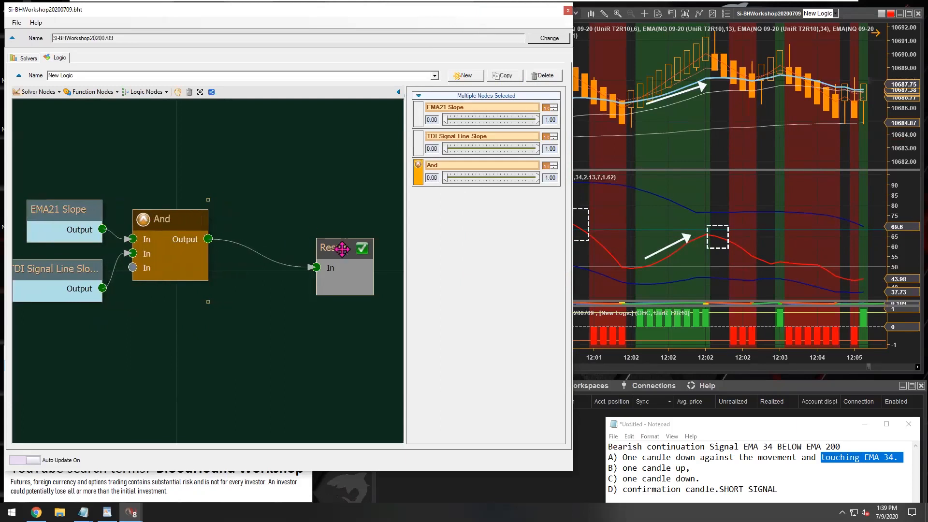
left_click_drag(357, 245, 377, 248)
left_click_drag(163, 224, 159, 226)
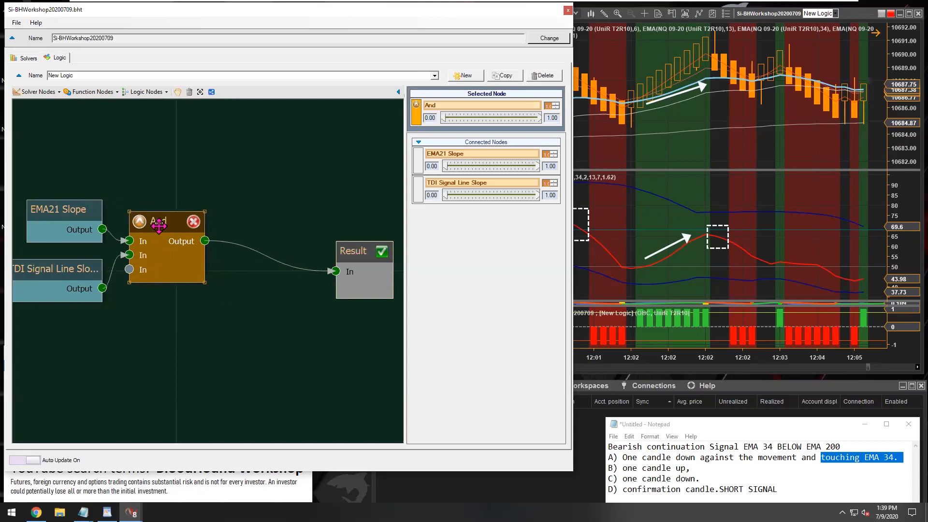
Step: Add a Lookback function node and wire it between the And output and the Result input
left_click(87, 93)
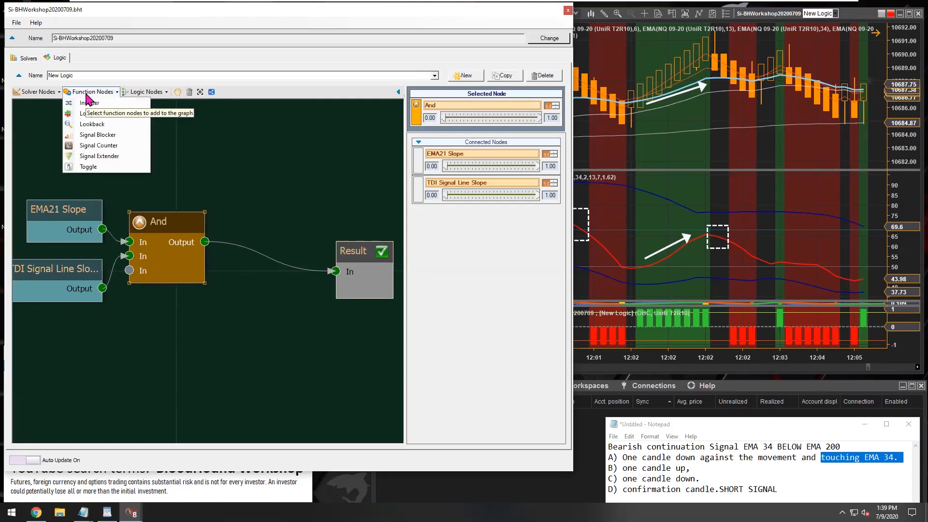
left_click(92, 125)
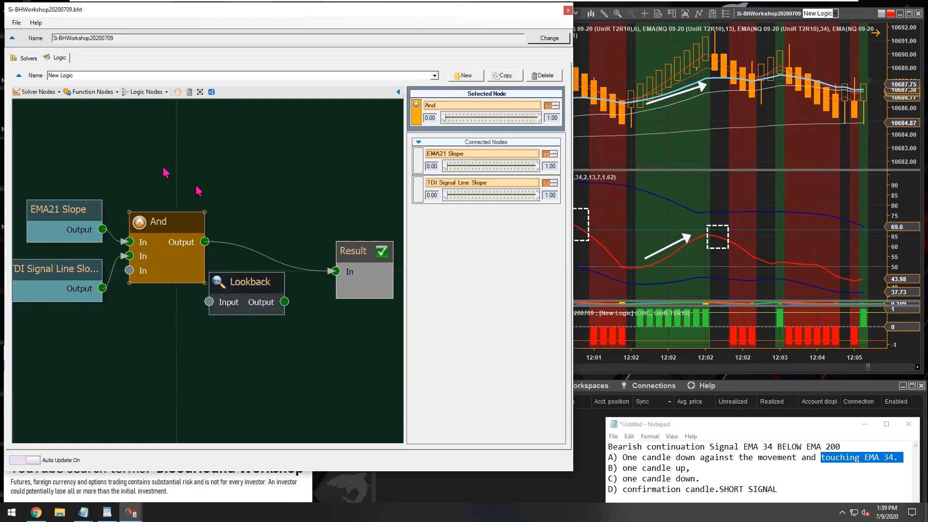
left_click(235, 285)
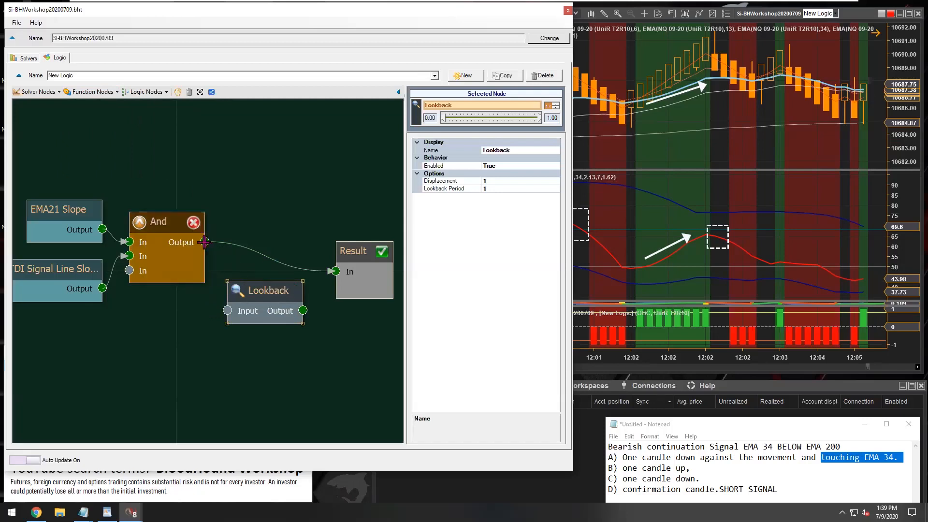
left_click_drag(205, 242, 227, 310)
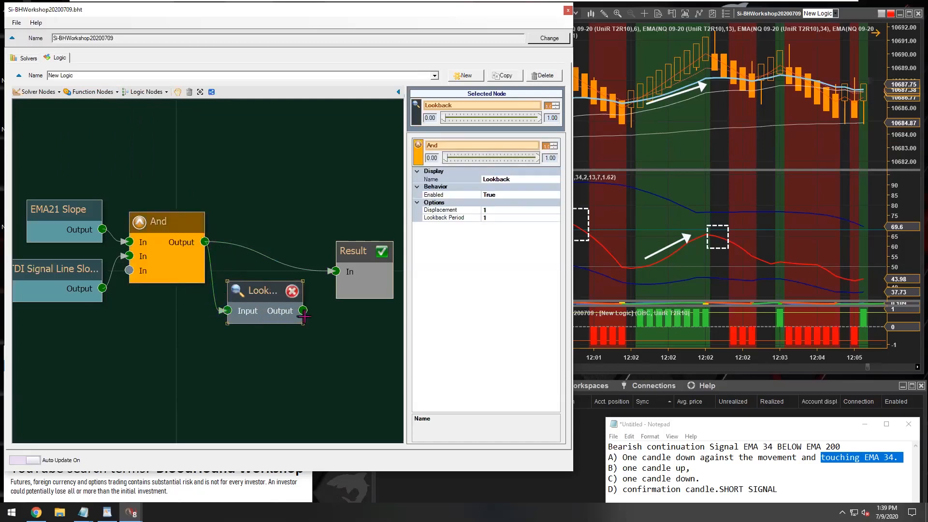
left_click_drag(303, 311, 340, 288)
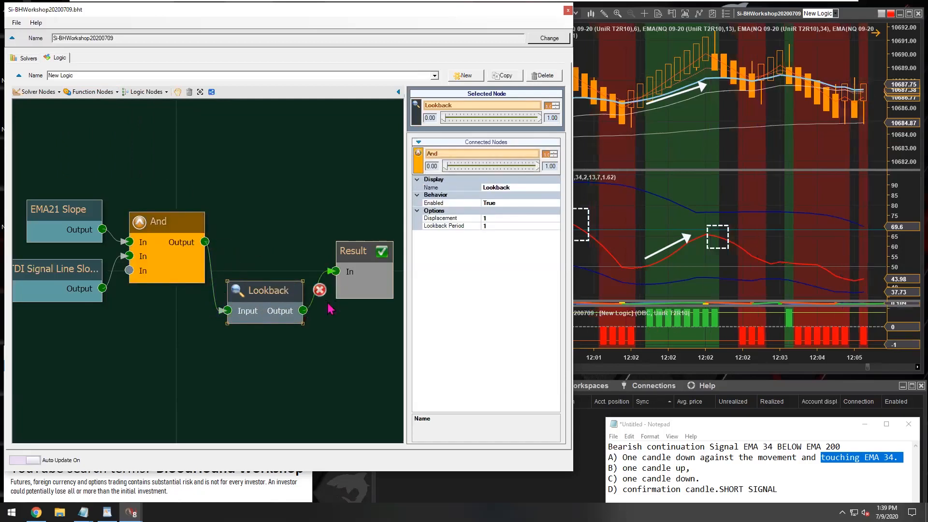
Step: Review the Lookback node's Displacement and Lookback Period settings and examine the shifted signals on the chart
left_click(449, 219)
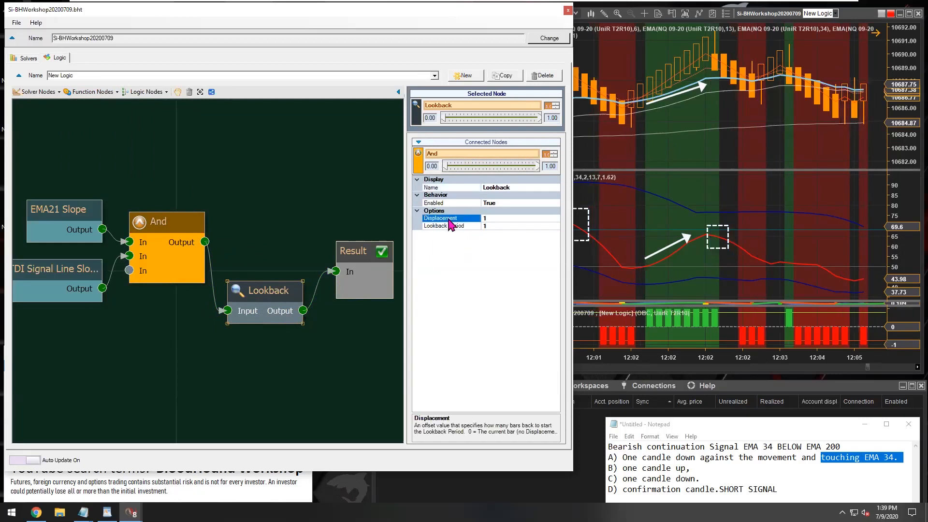
left_click(487, 225)
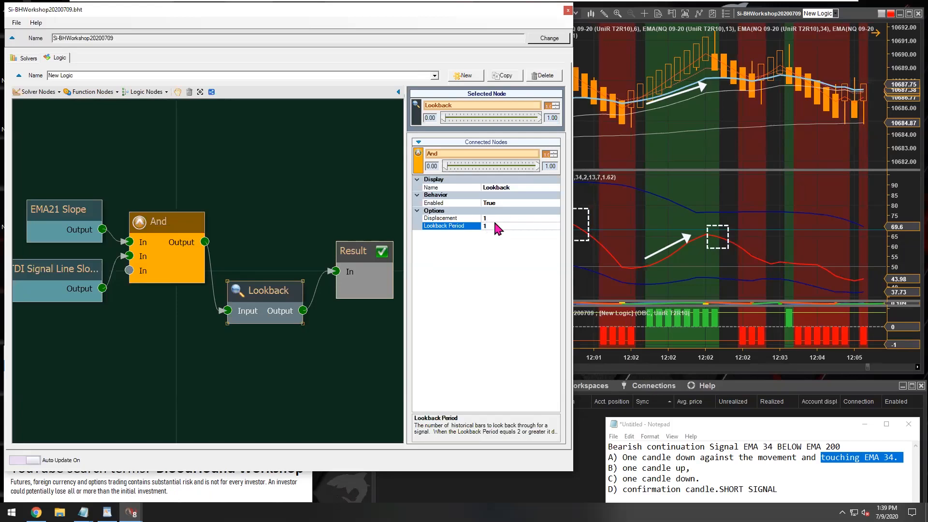
left_click_drag(263, 291, 265, 295)
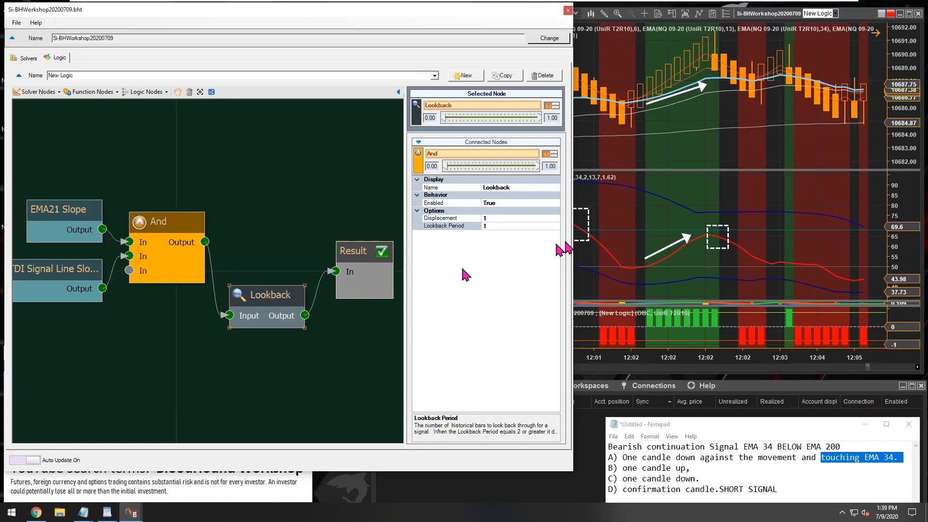
left_click(615, 209)
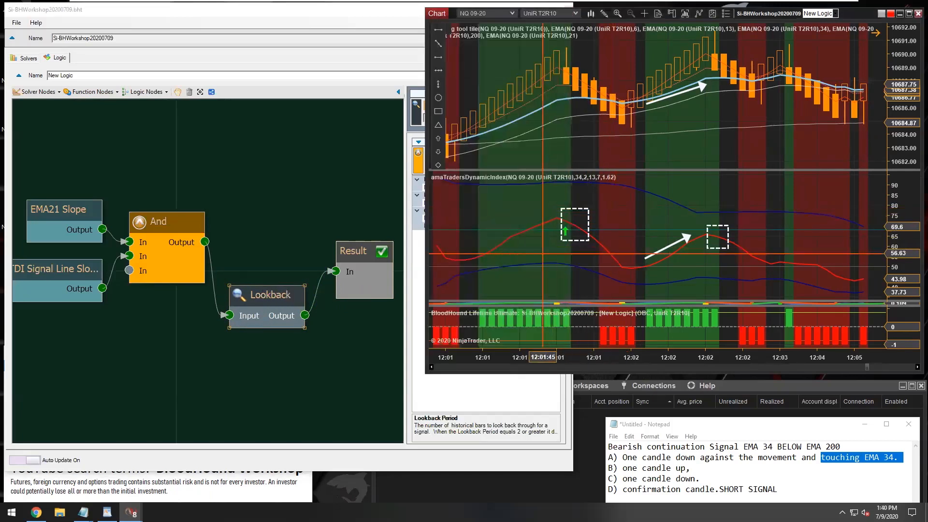
Step: Align the green up arrow in the TDI panel with the first down candle after the peak, inside the dashed rectangle
left_click_drag(577, 262, 763, 262)
left_click_drag(825, 359, 554, 358)
left_click_drag(633, 206, 787, 208)
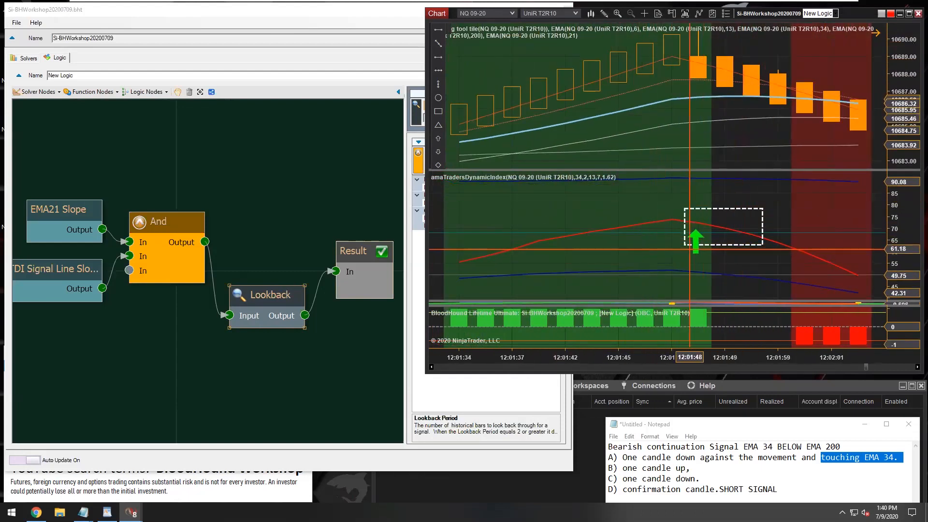
left_click(696, 238)
left_click_drag(697, 238, 699, 233)
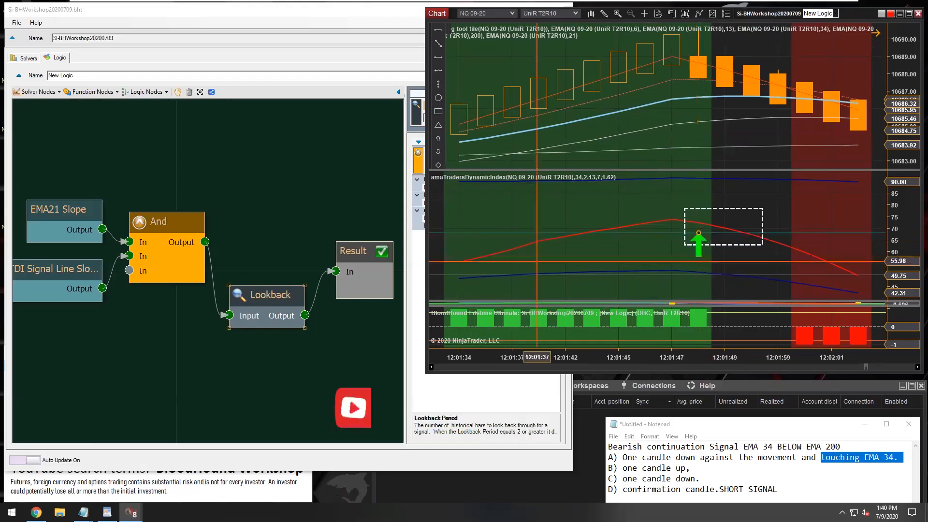
Step: Wire the And output straight to Result to compare the chart signal without Lookback, and restore the Lookback connection to Result
left_click_drag(204, 244, 347, 231)
left_click_drag(267, 295, 269, 292)
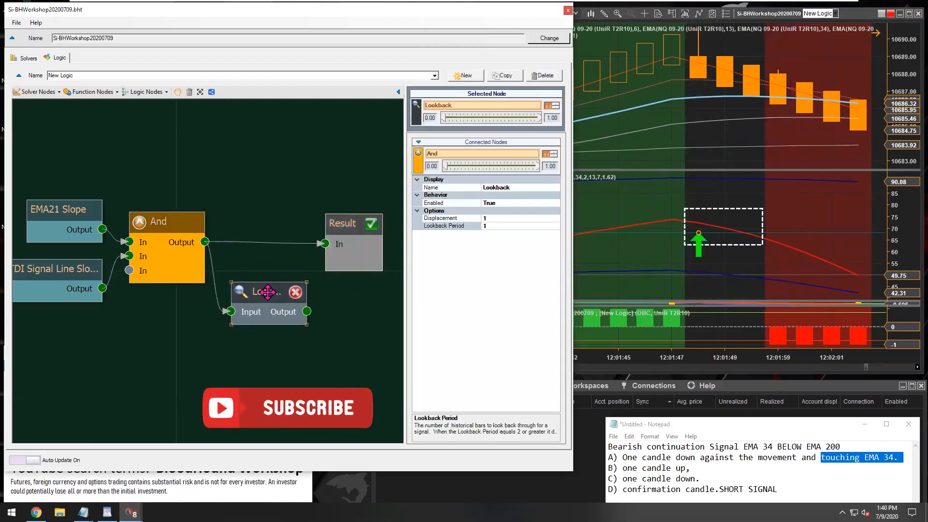
left_click(699, 233)
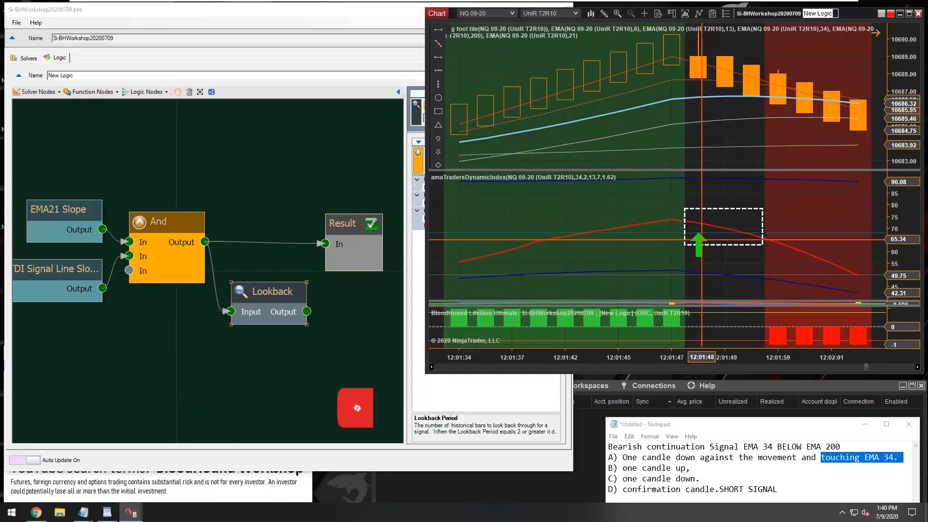
left_click_drag(307, 312, 346, 259)
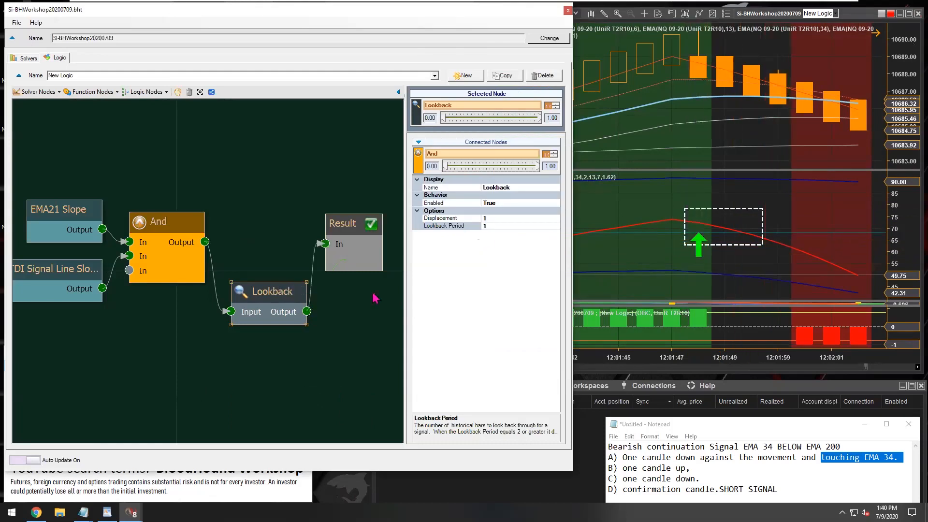
Step: Nudge the Result node slightly up and the Lookback node slightly down to tidy the logic layout
left_click(340, 225)
left_click_drag(340, 226, 344, 223)
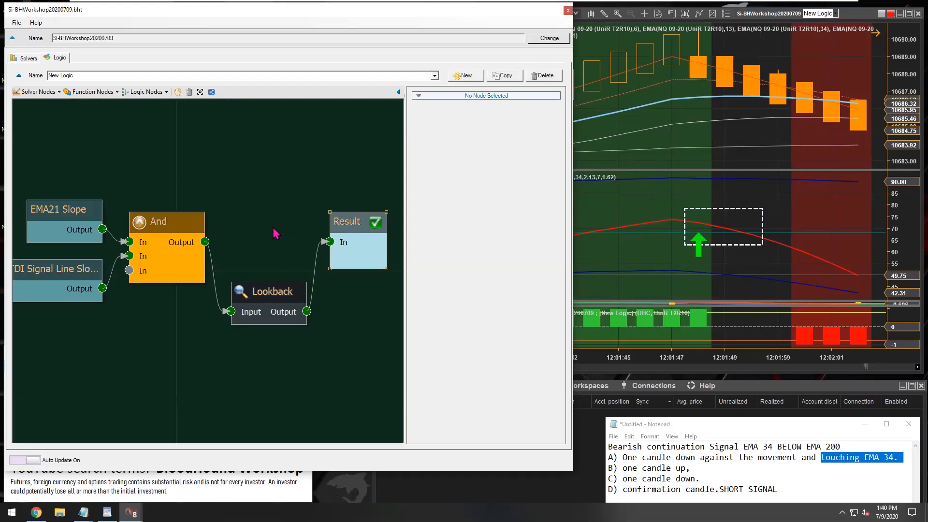
left_click(269, 292)
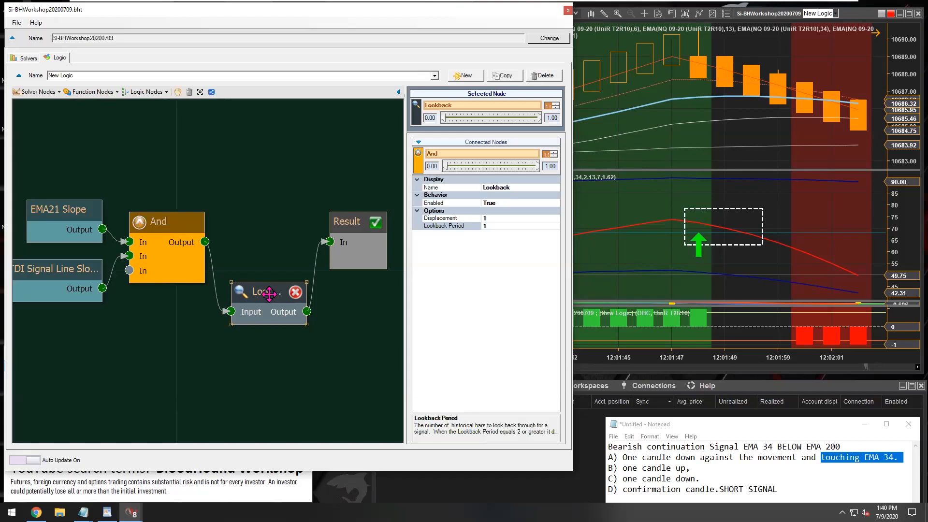
left_click_drag(269, 292, 267, 298)
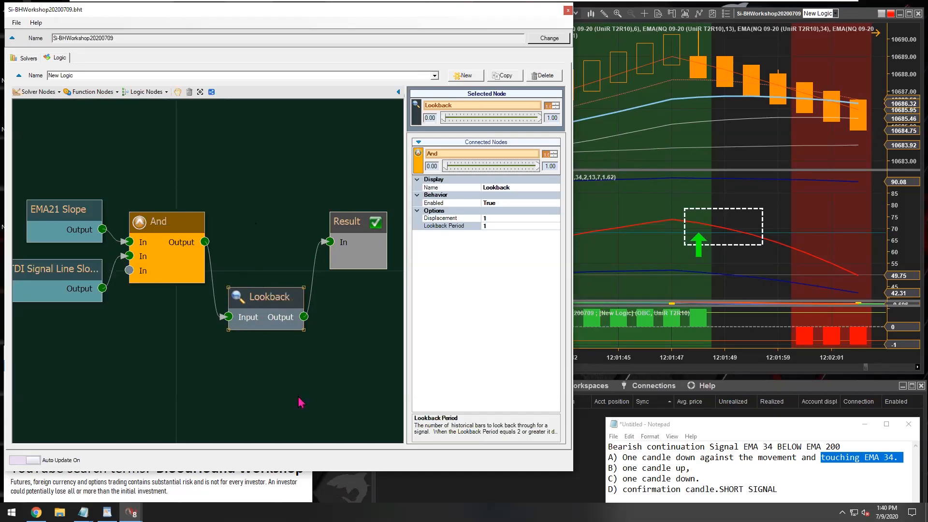
Step: Shift the EMA21 Slope, TDI Signal Line Slope and And nodes together slightly up and closer to Result
scroll(298, 403, "down", 1)
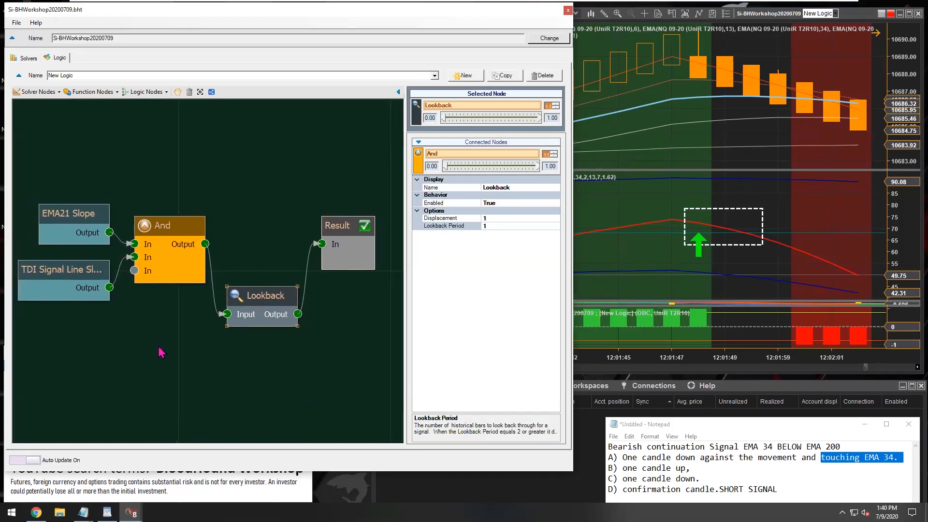
left_click_drag(165, 309, 71, 219)
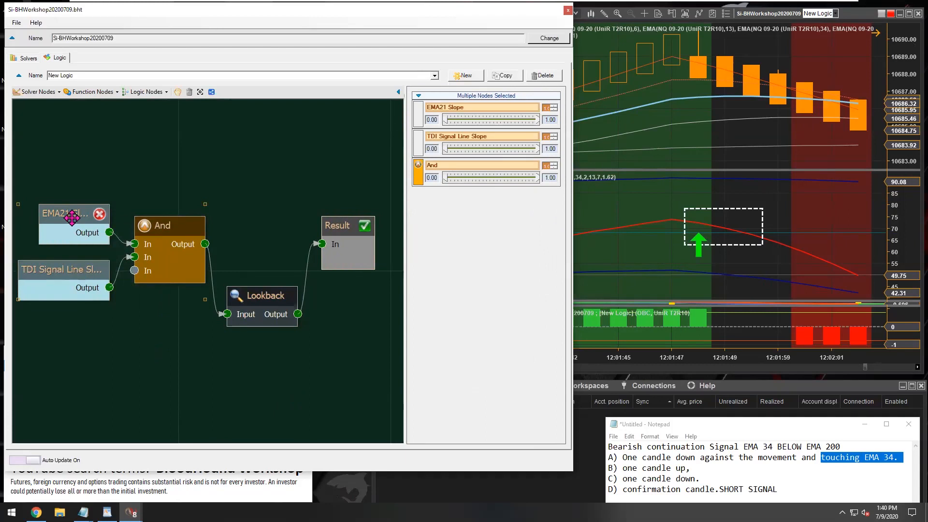
mouse_move(72, 218)
left_mouse_down()
mouse_move(90, 204)
mouse_move(79, 210)
left_mouse_up()
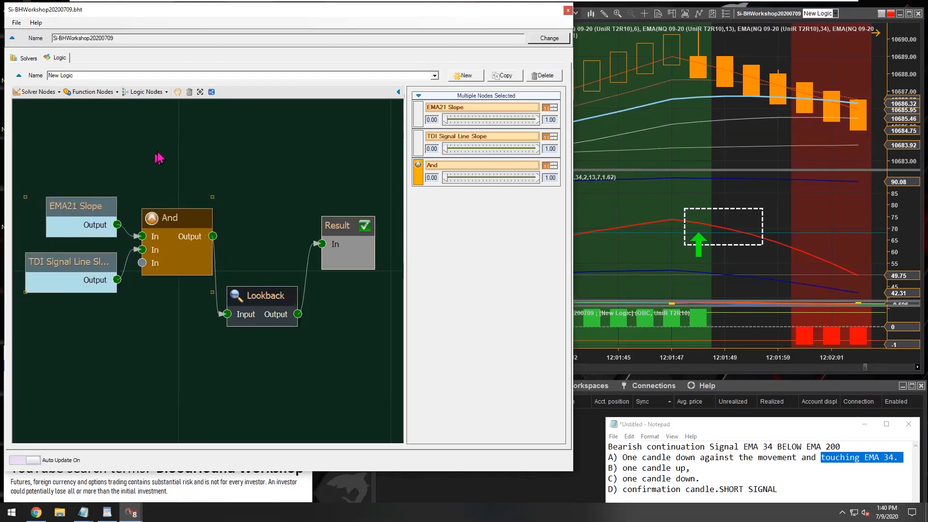
Step: Review the settings of the EMA21 Slope and TDI Signal Line Slope nodes and the connected inputs of the And node
left_click(72, 208)
left_click(75, 269)
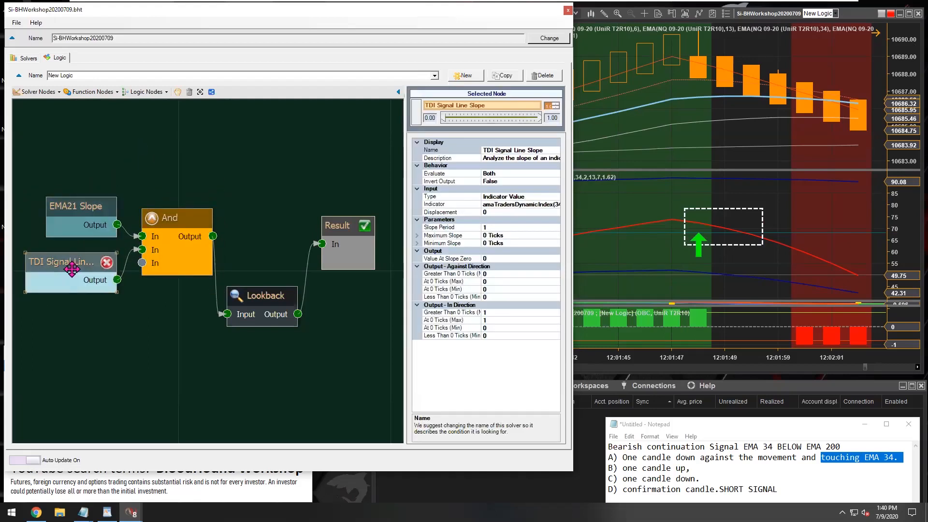
left_click(174, 220)
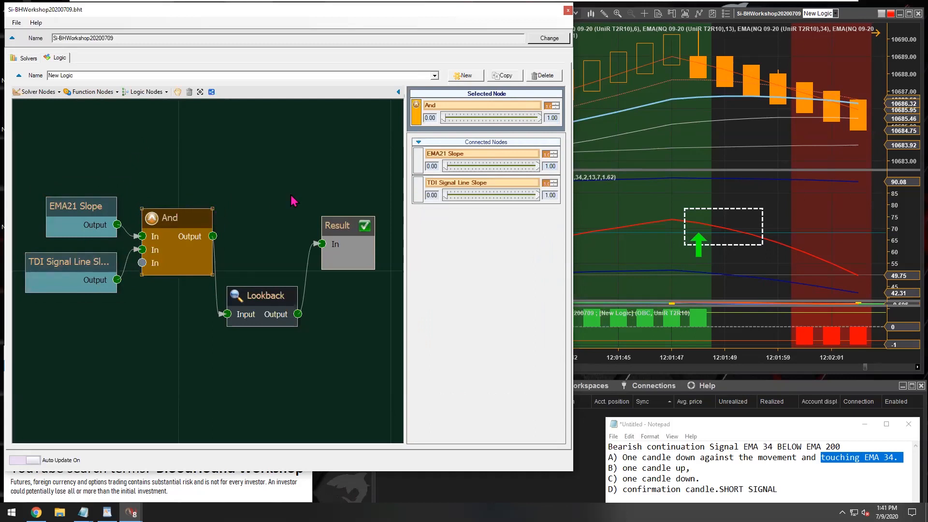